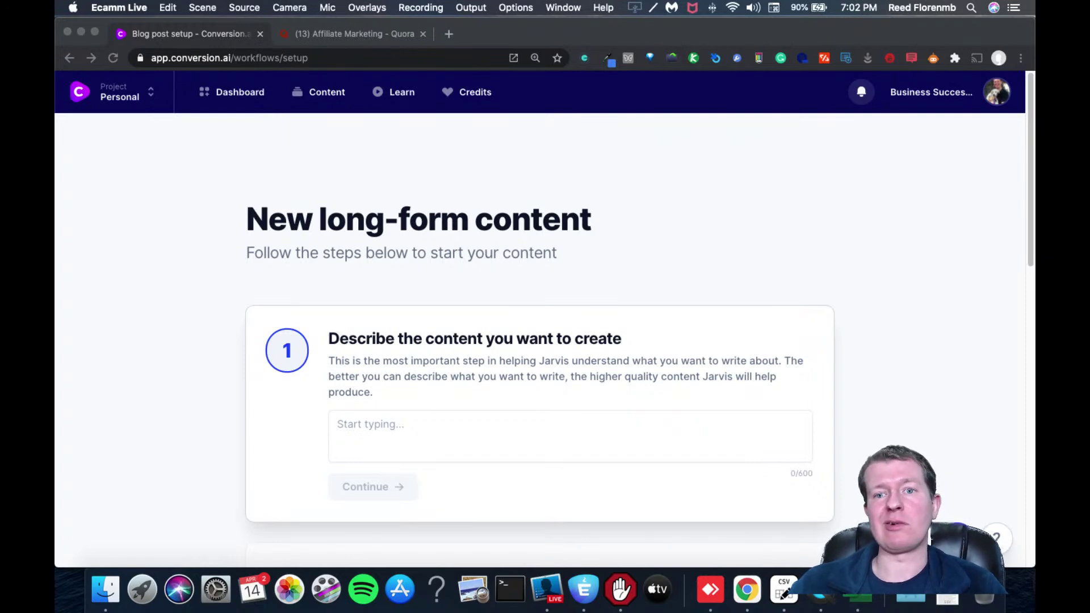
Bring the Chrome window with the Quora tabs to the front
left_click(755, 223)
List Affiliate Marketing's unanswered questions and select 'What are the basic strategies to start affiliate marketing?'
left_click(360, 42)
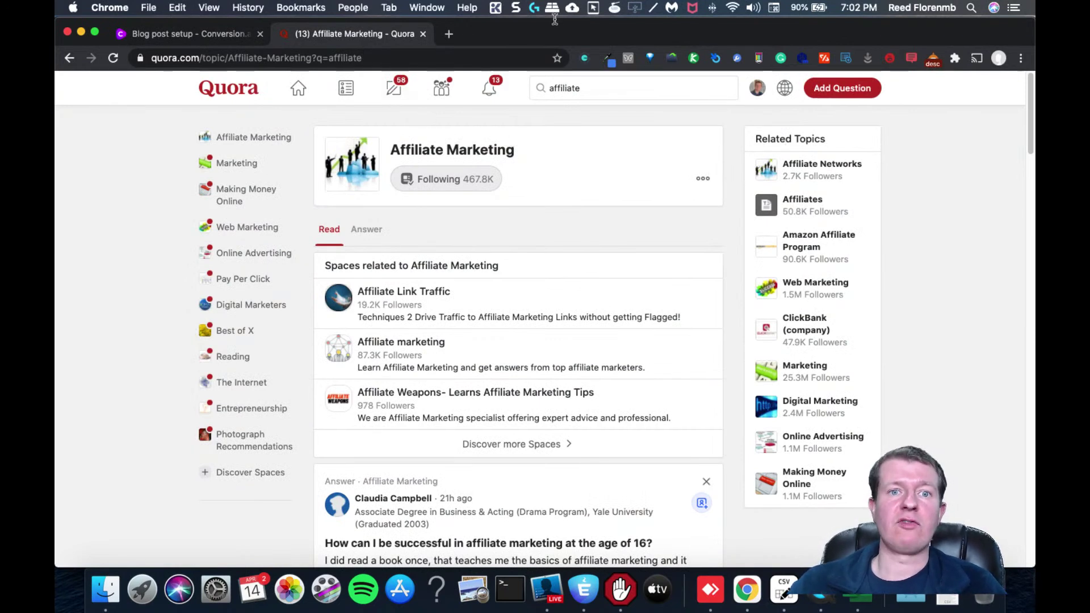
left_click(365, 233)
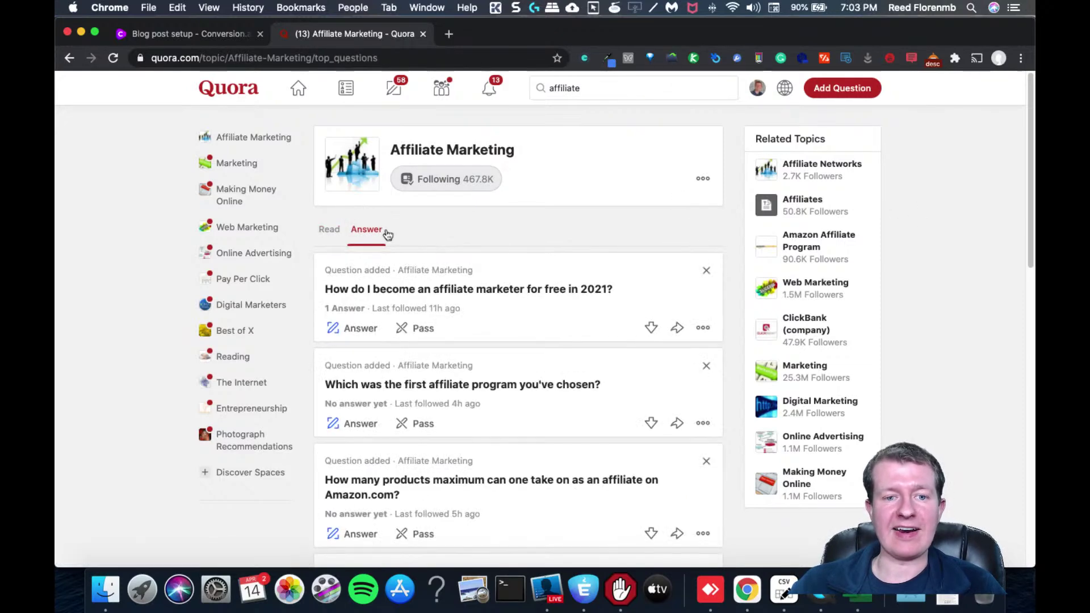
scroll(939, 211, "down", 1)
scroll(939, 211, "down", 3)
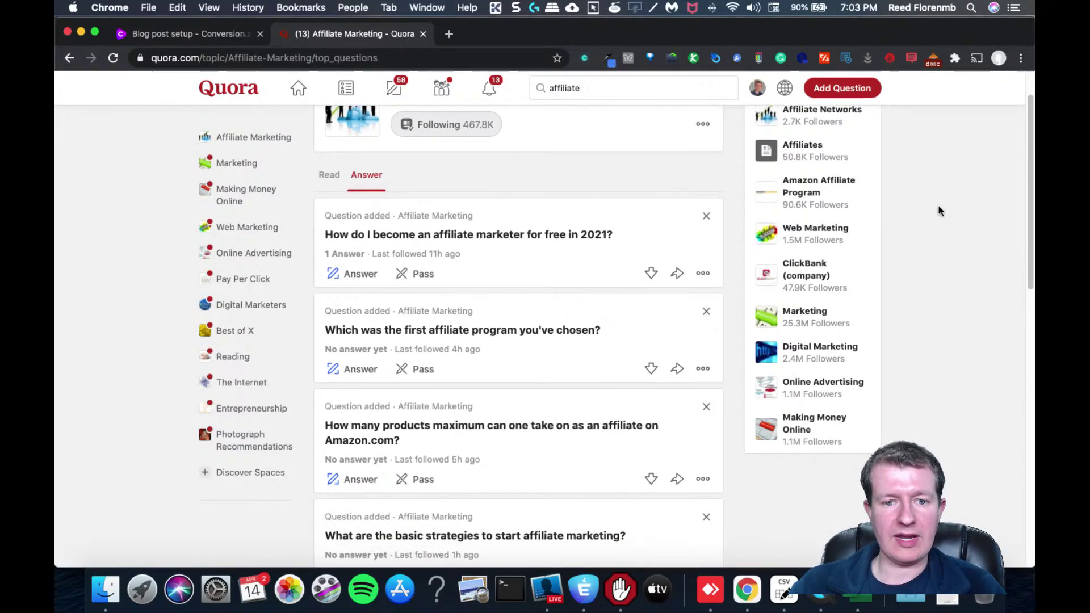
scroll(939, 211, "up", 1)
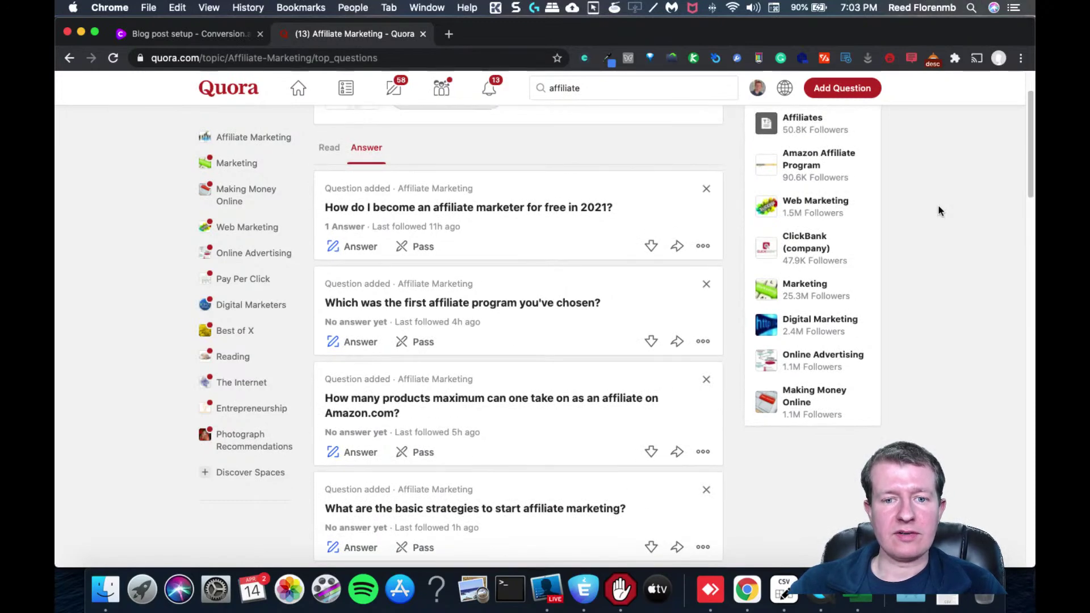
scroll(939, 211, "down", 2)
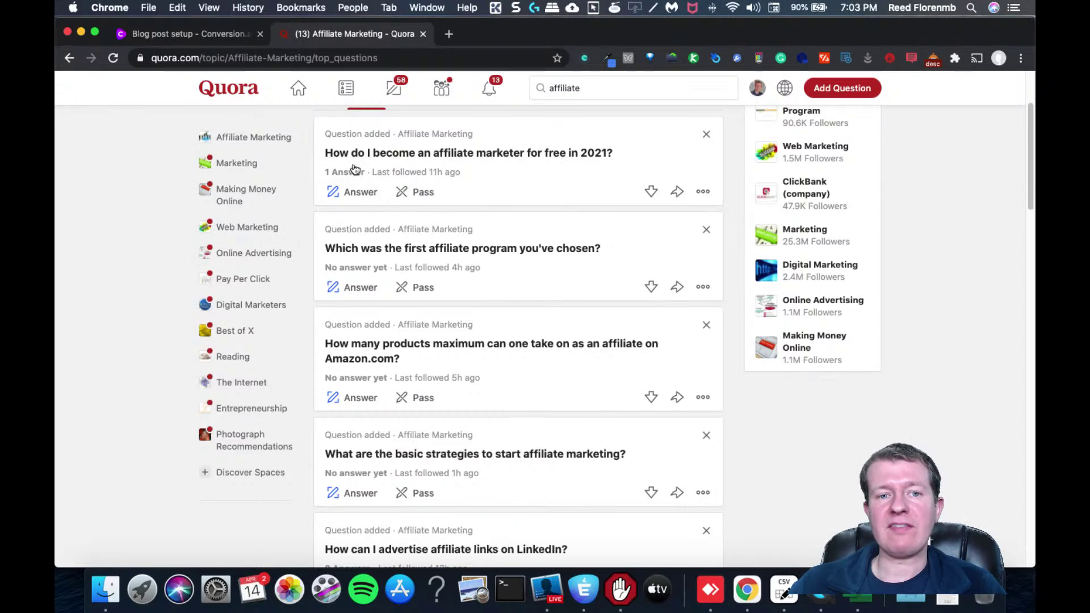
scroll(483, 203, "down", 4)
scroll(483, 205, "down", 3)
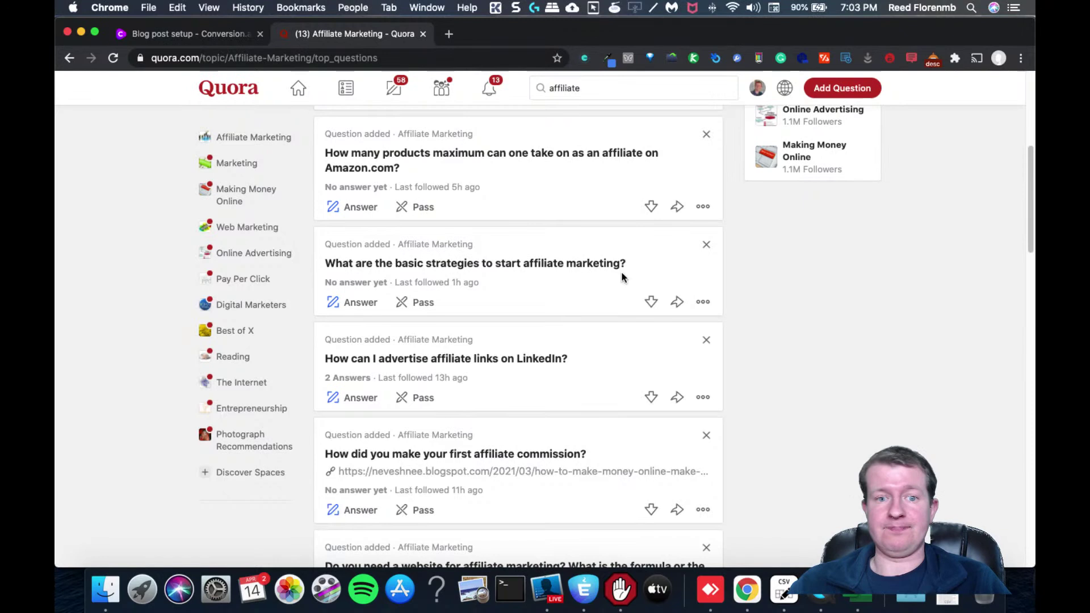
left_click_drag(638, 264, 320, 269)
key("super+c")
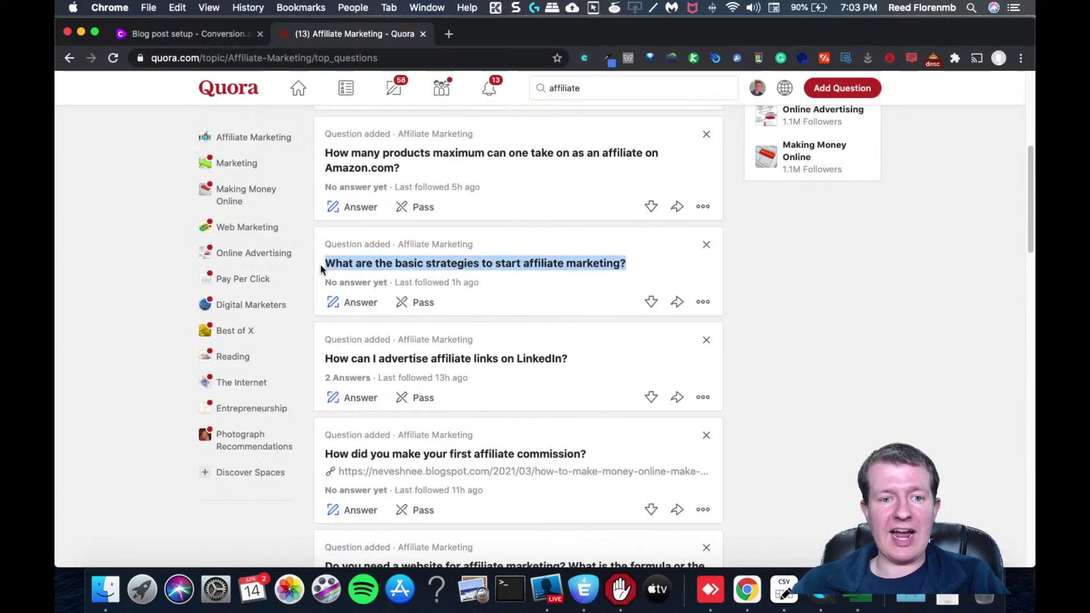
Paste the affiliate marketing question as the long-form content description and continue
left_click(204, 35)
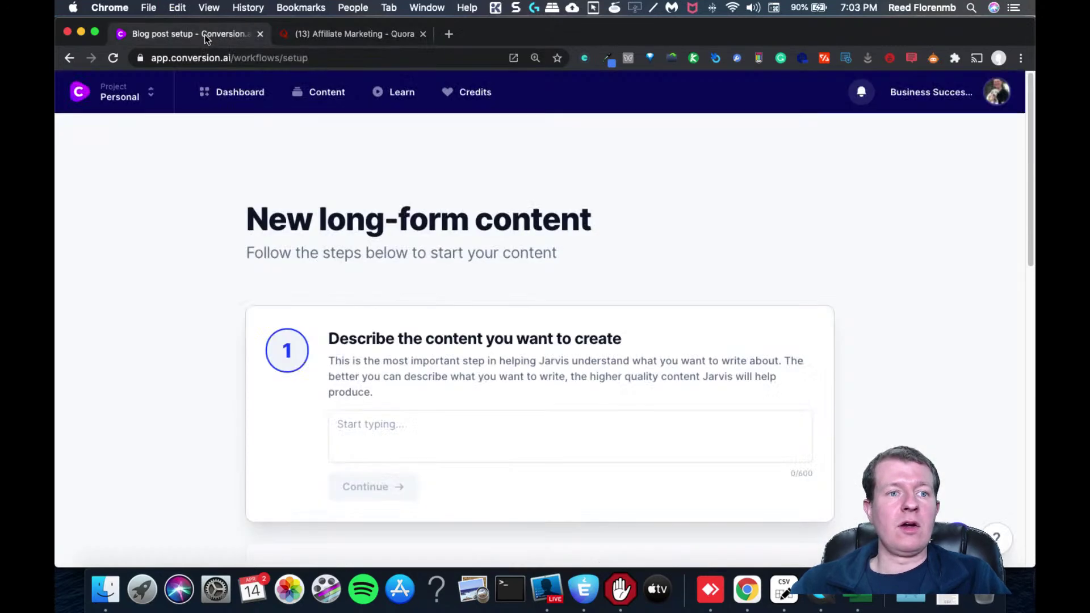
scroll(540, 230, "down", 3)
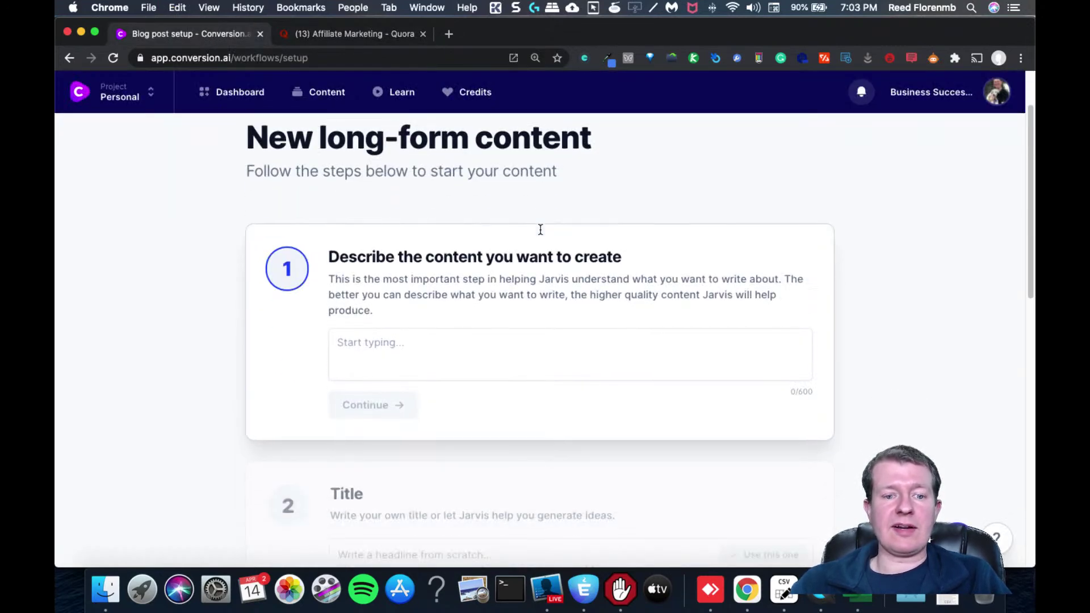
left_click(436, 341)
key("super+v")
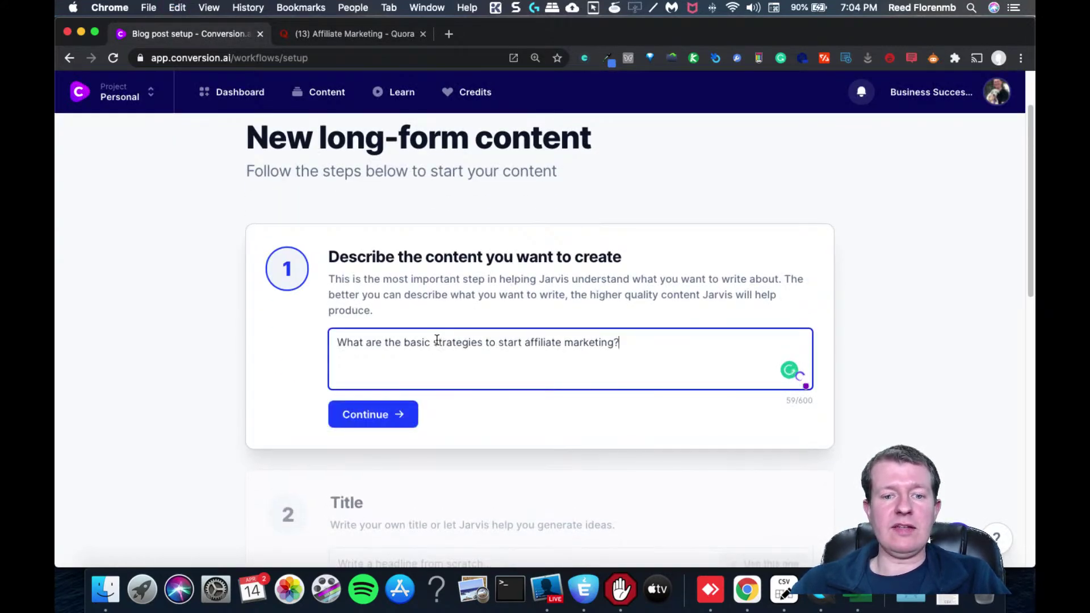
left_click(390, 415)
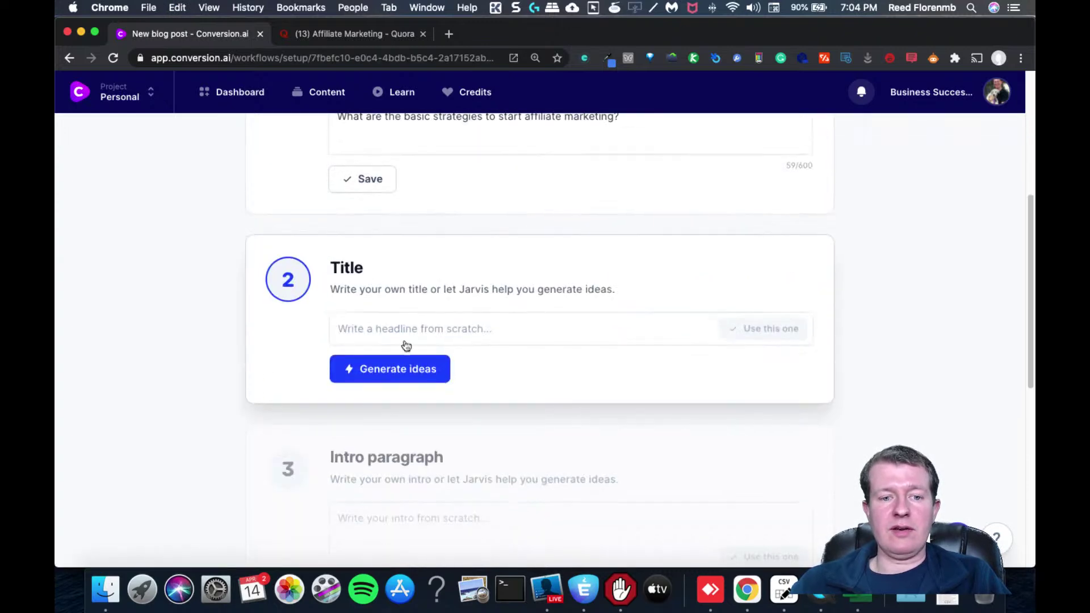
Generate title ideas and pick 'The 10 Basic Strategies for Beginners'
left_click(402, 331)
key("super+v")
key("super+z")
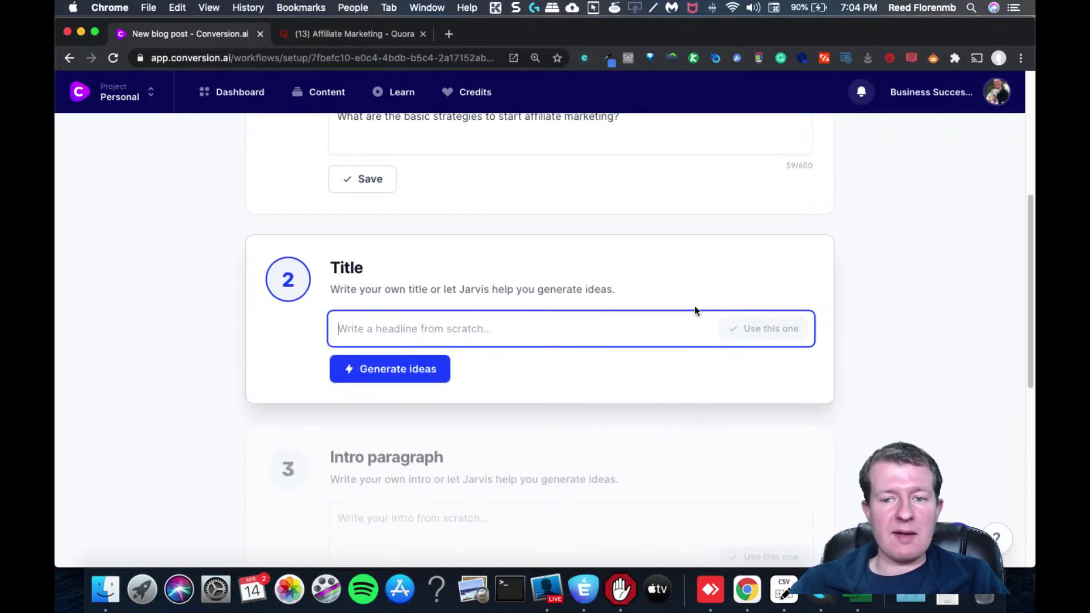
left_click(446, 366)
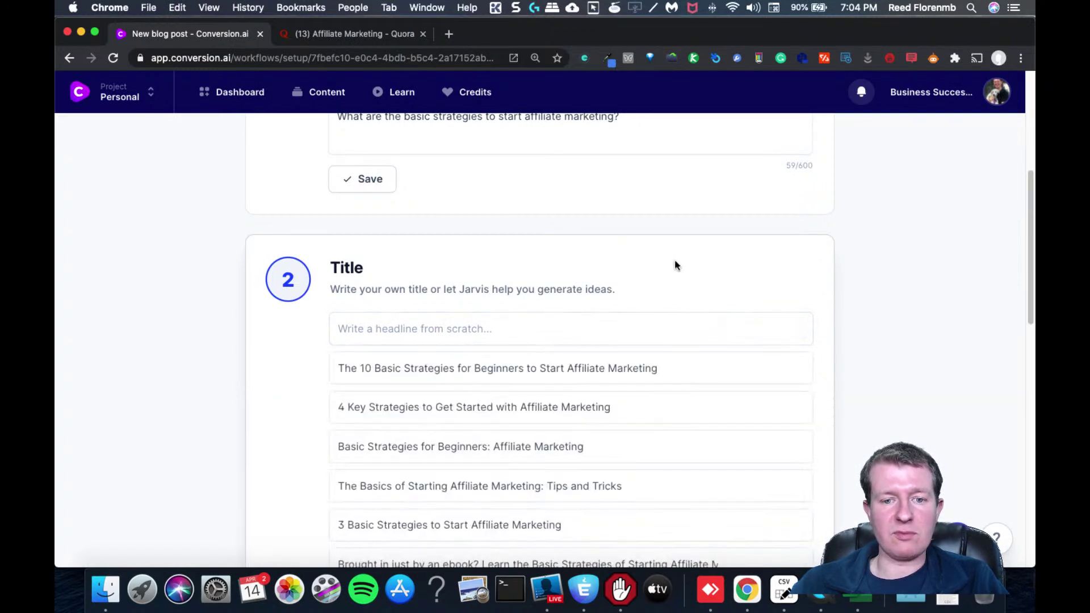
scroll(844, 277, "down", 5)
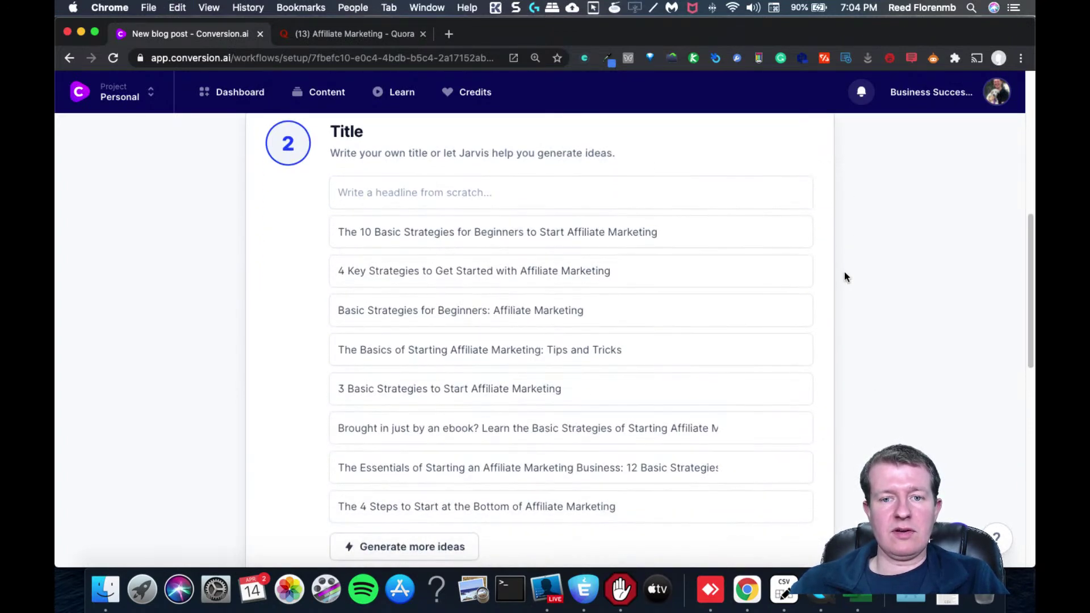
mouse_move(693, 235)
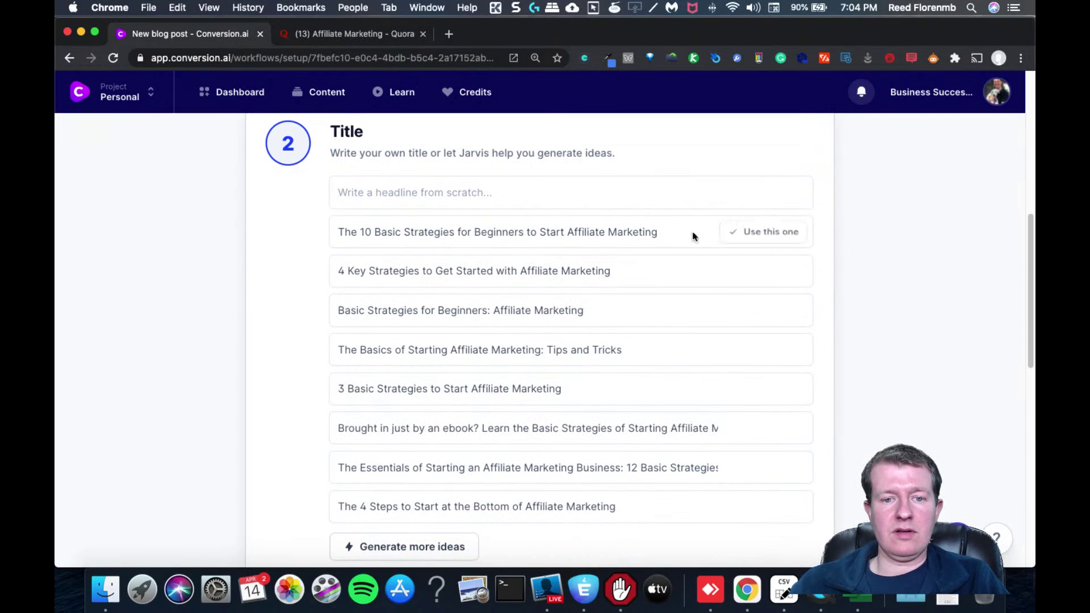
left_click(756, 238)
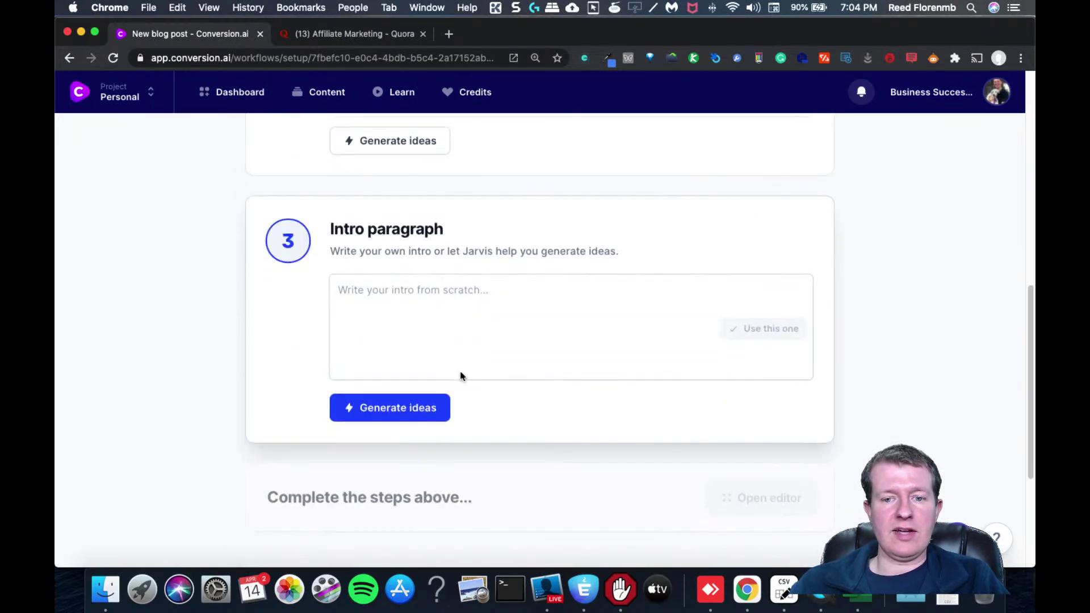
Generate intro ideas, pick the third intro paragraph, and open the document editor
left_click(420, 405)
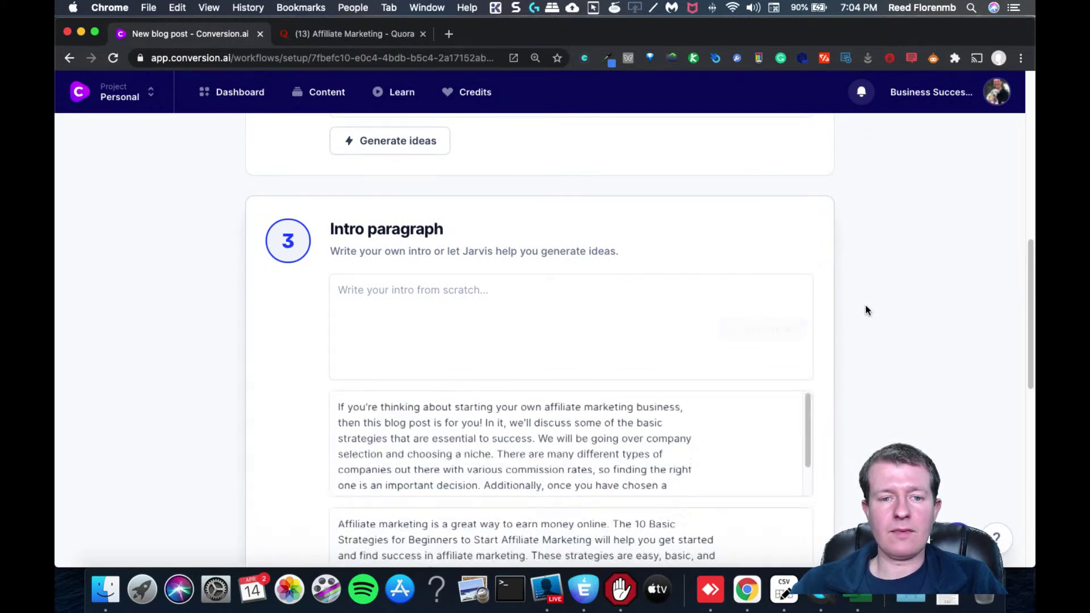
scroll(910, 303, "down", 5)
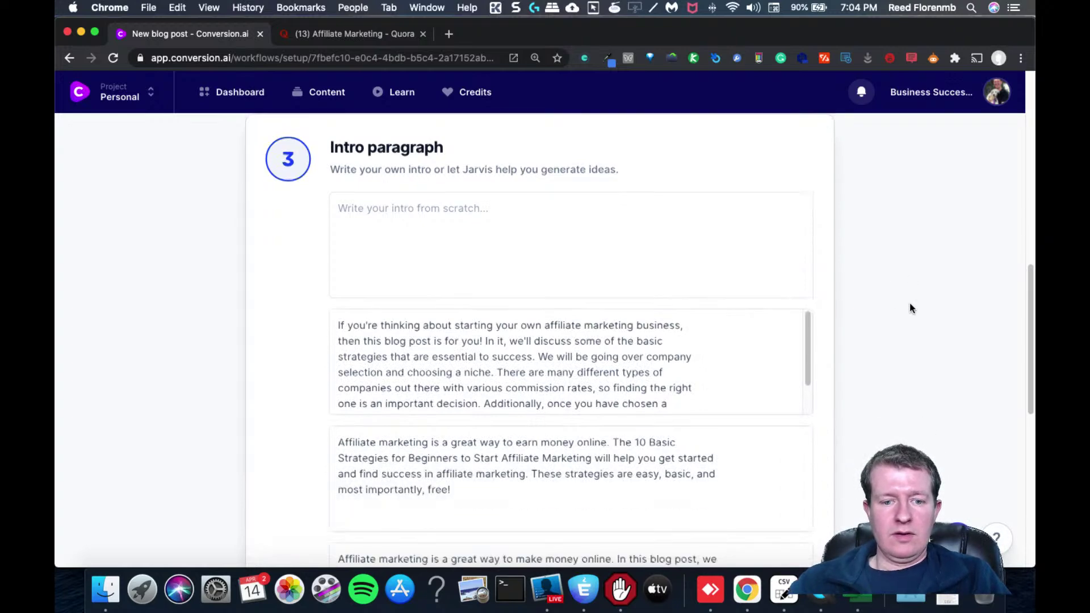
scroll(910, 309, "down", 2)
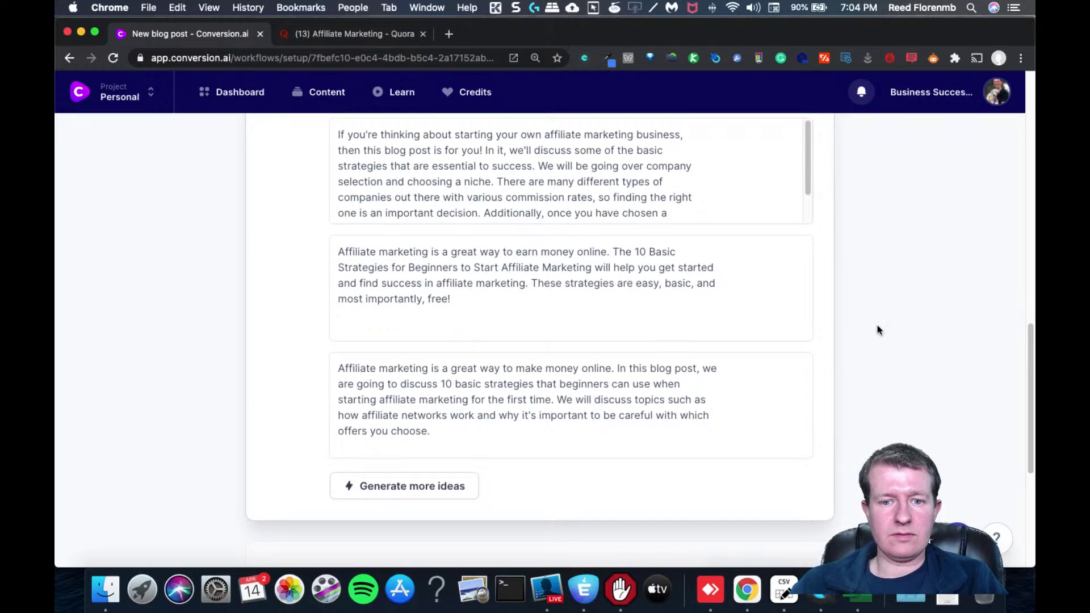
mouse_move(685, 397)
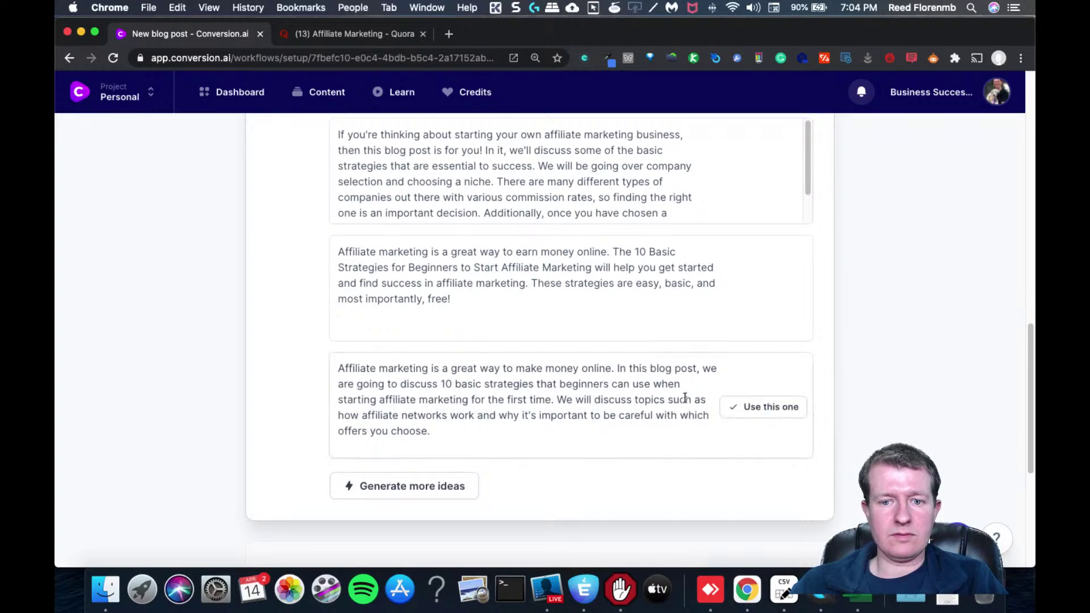
left_click(754, 409)
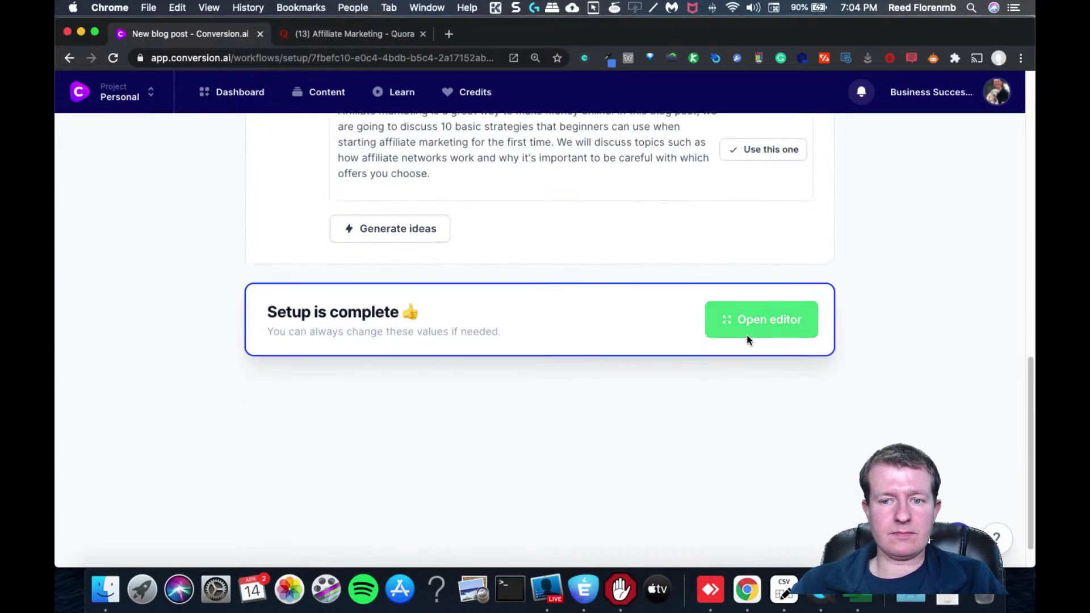
left_click(748, 330)
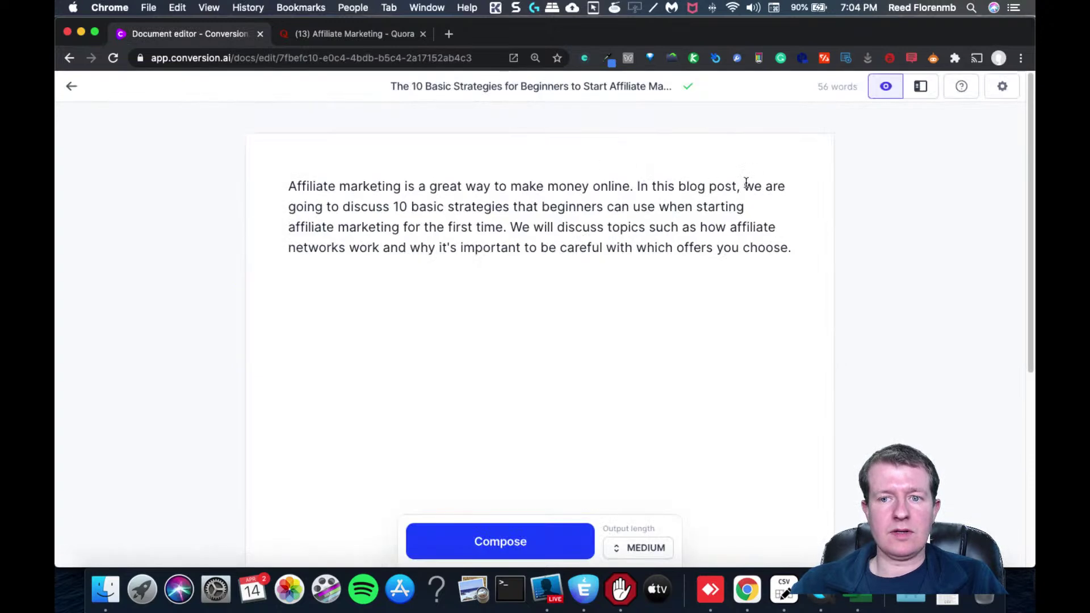
Replace the words 'this blog post' with 'answer' in the intro paragraph
left_click_drag(746, 185, 652, 183)
type("answer")
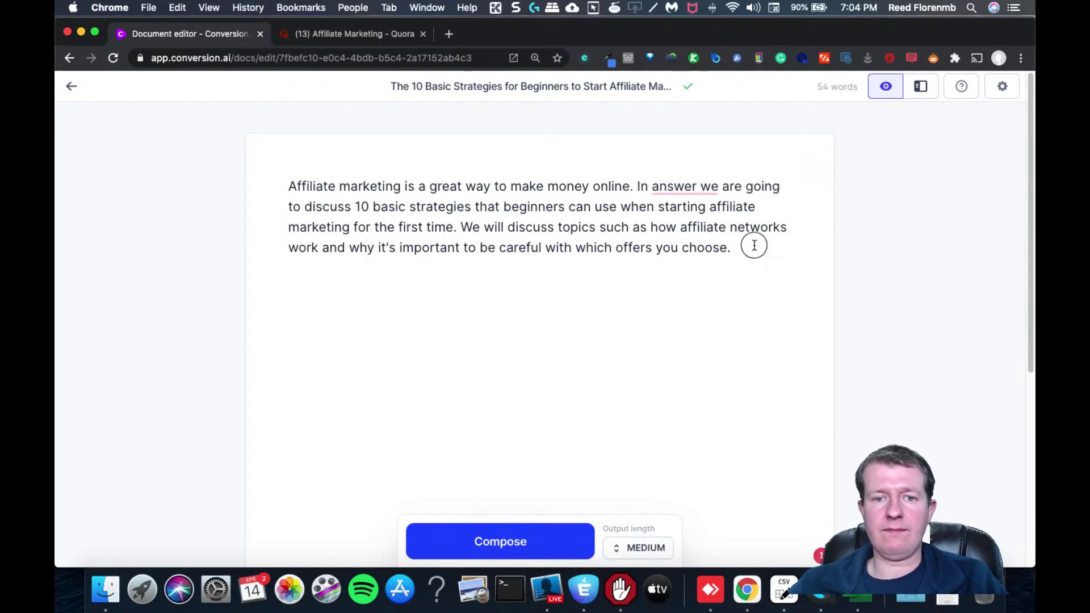
left_click_drag(754, 244, 449, 229)
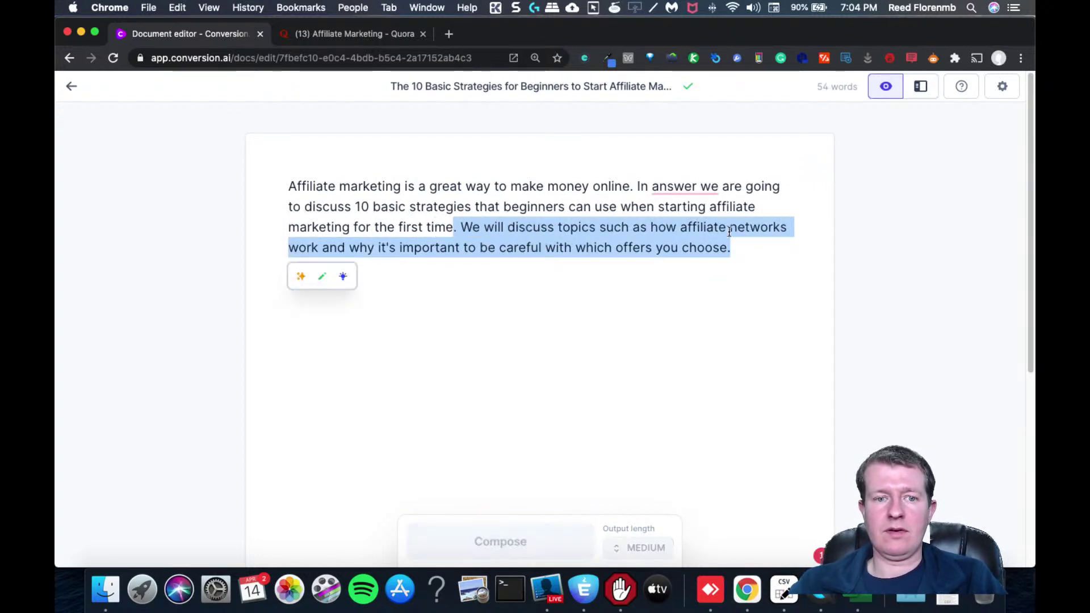
left_click(754, 245)
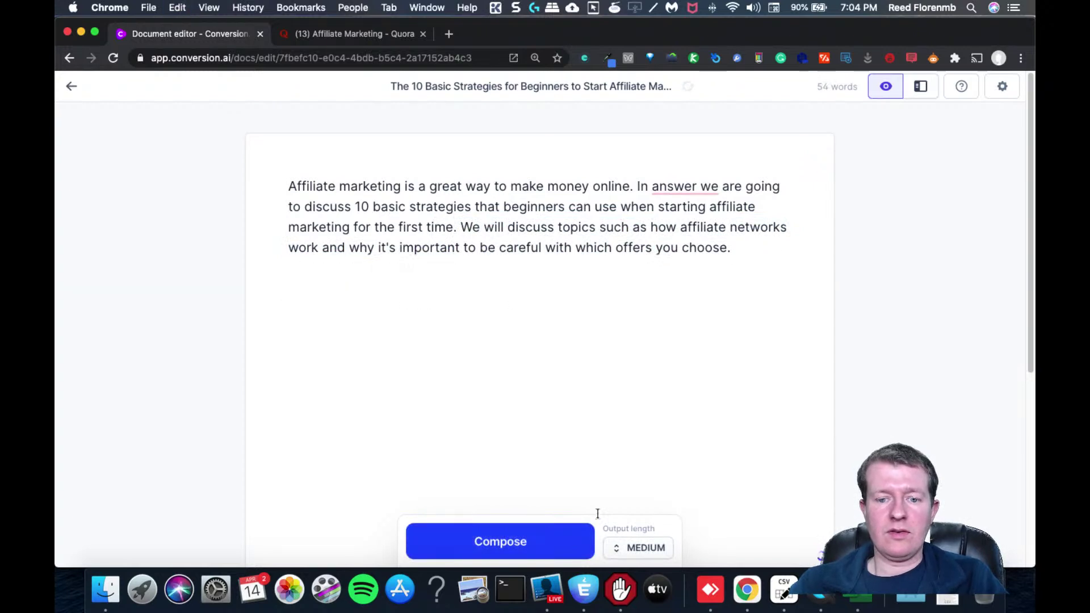
Set output length to long and have Jarvis write a numbered list starting '1.' below the intro
left_click(639, 548)
left_click(634, 500)
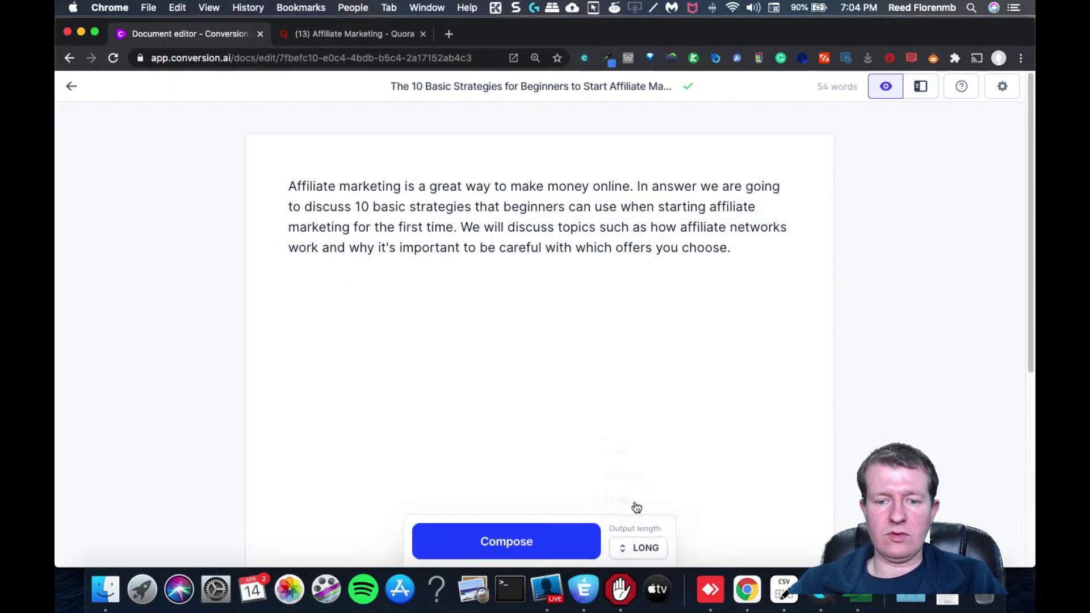
left_click(757, 245)
key("Return")
type("1.")
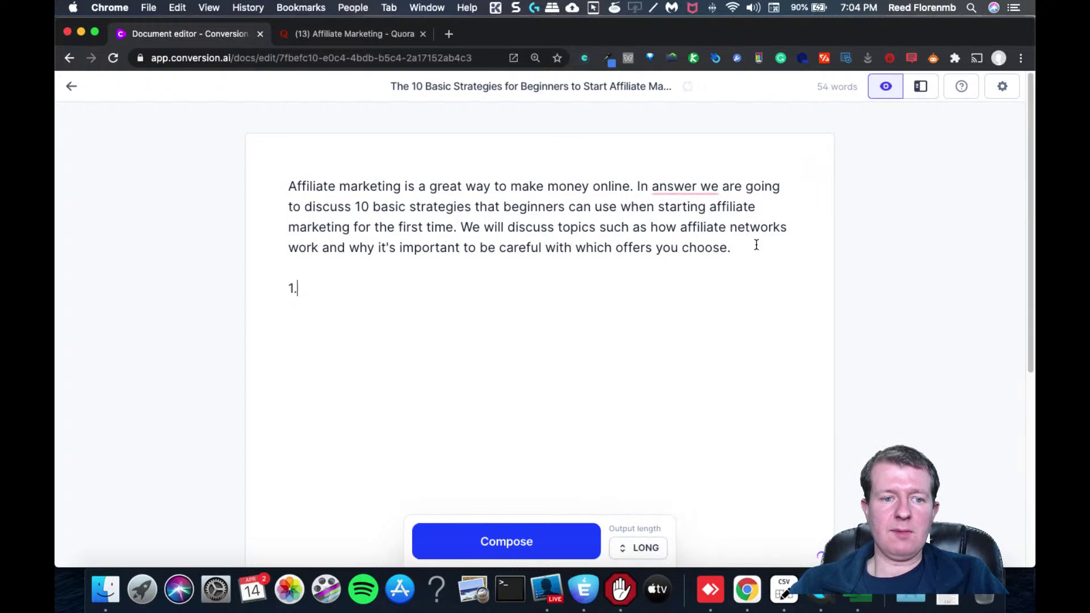
left_click(540, 540)
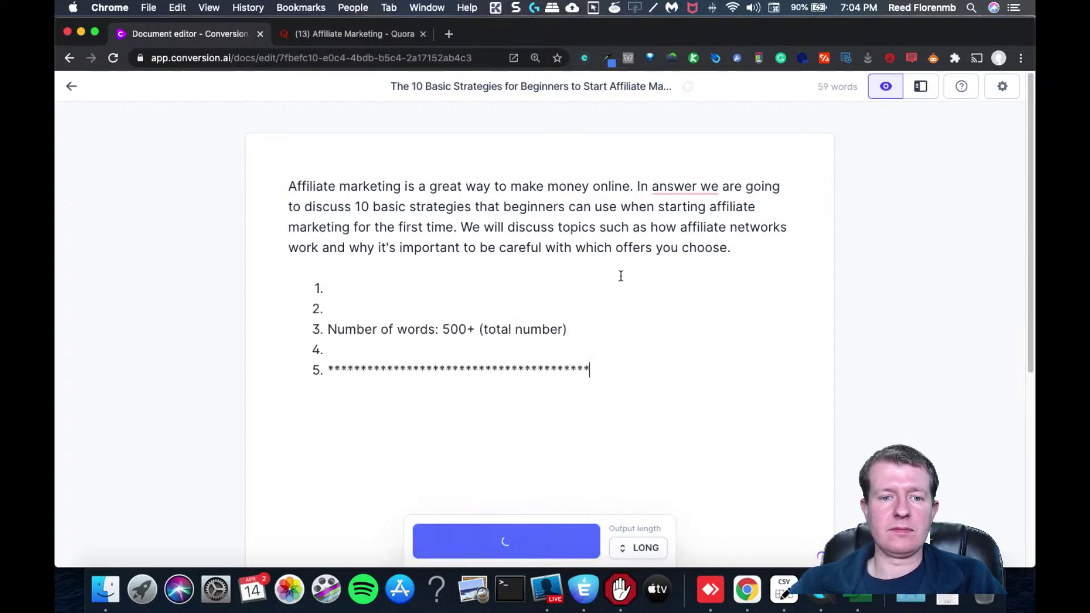
Delete the generated numbered list, leaving only the intro paragraph
left_click(396, 427)
left_click_drag(396, 426, 267, 284)
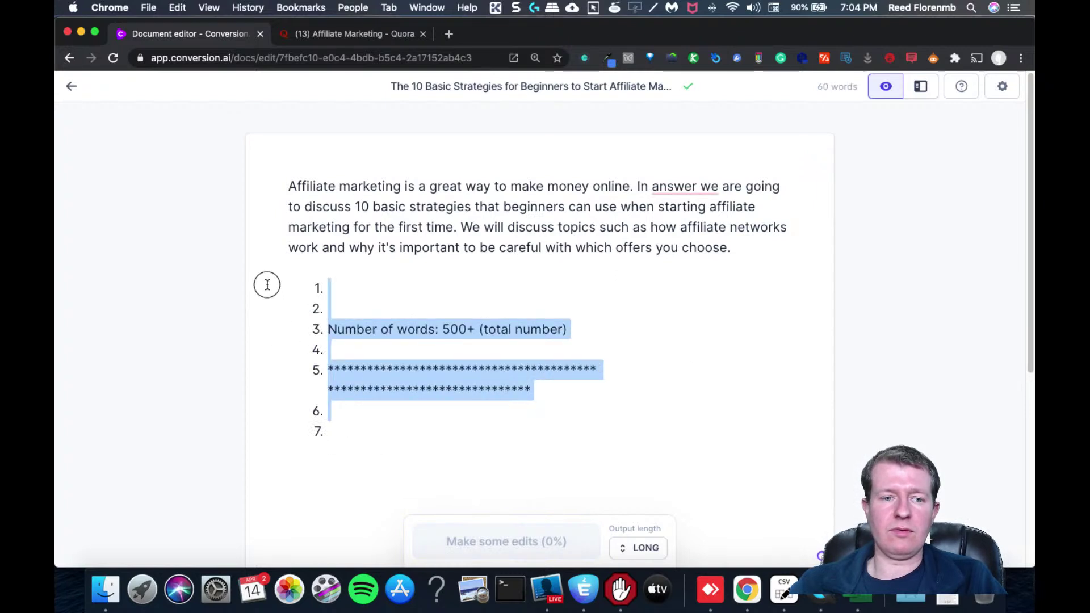
key("BackSpace")
key("BackSpace")
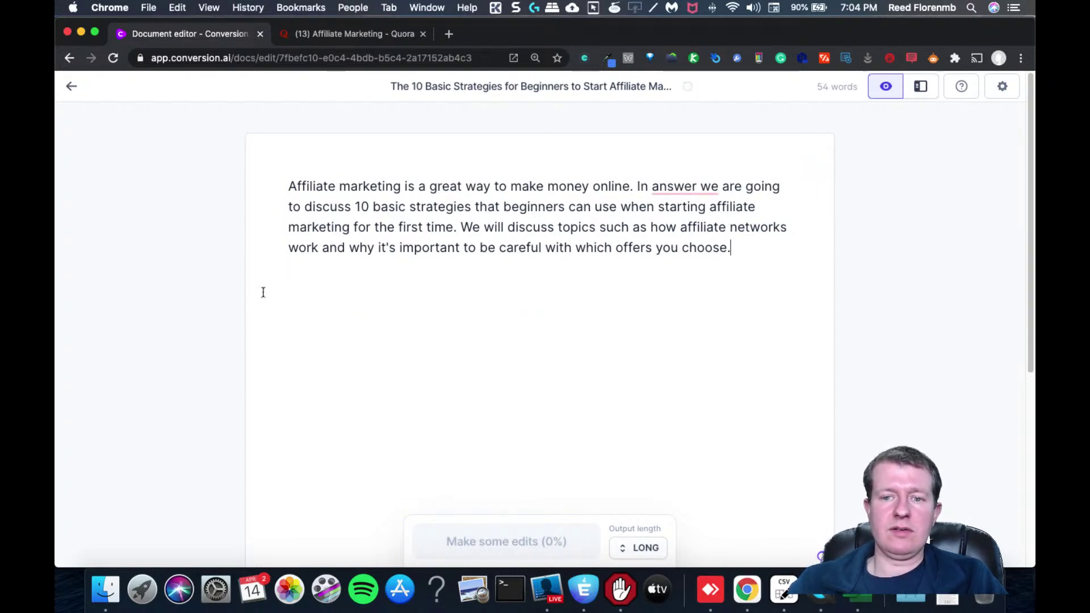
left_click_drag(748, 242, 461, 227)
key("super+c")
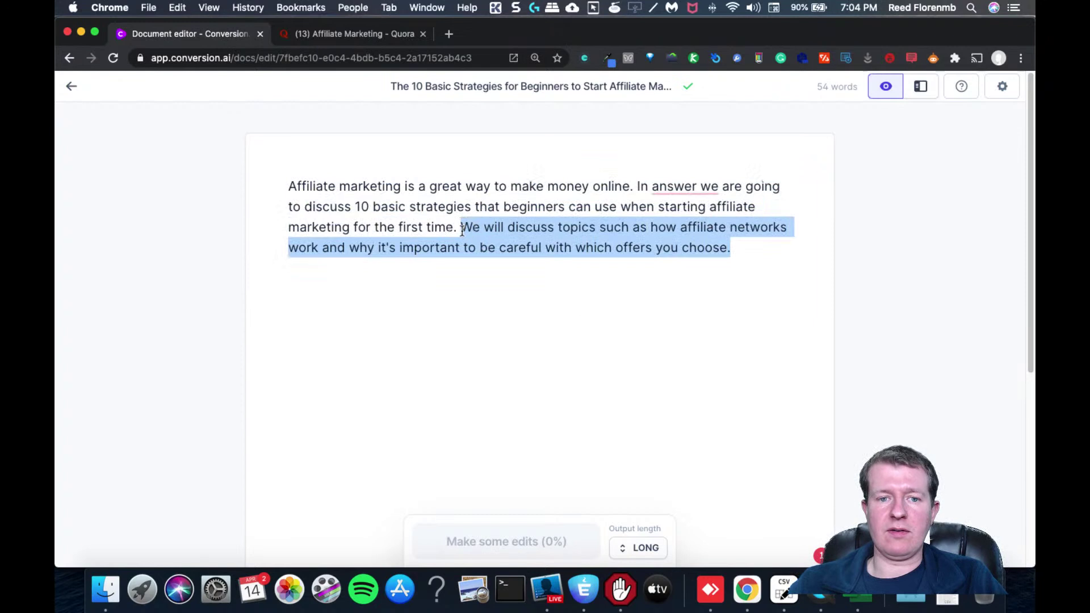
left_click(761, 248)
key("super+v")
key("super+z")
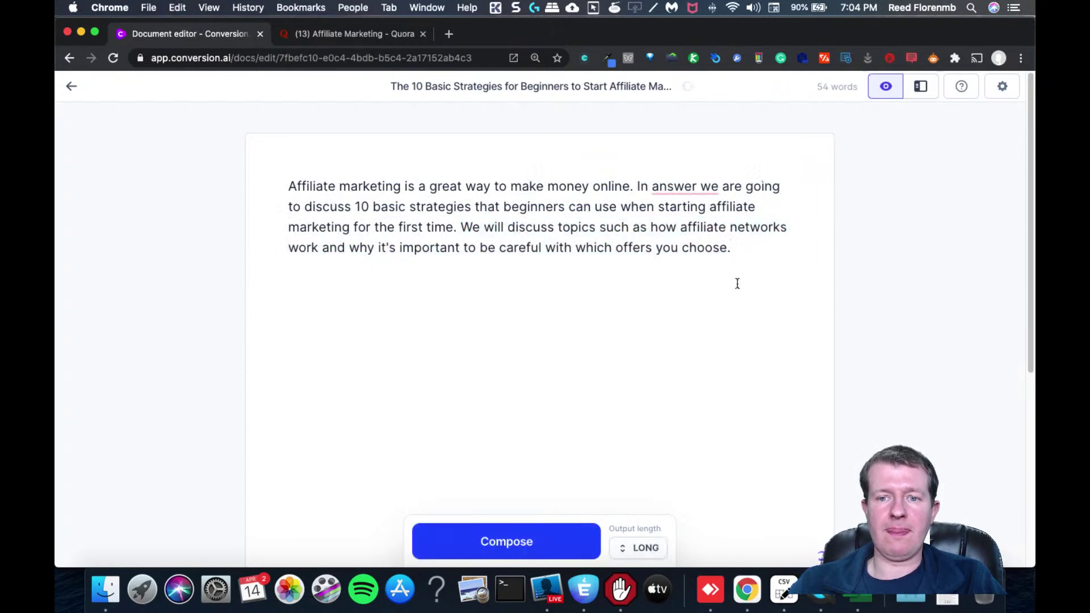
Compose with Cmd+J to add the niche-market first strategy, then delete its leading asterisk
key("super+j")
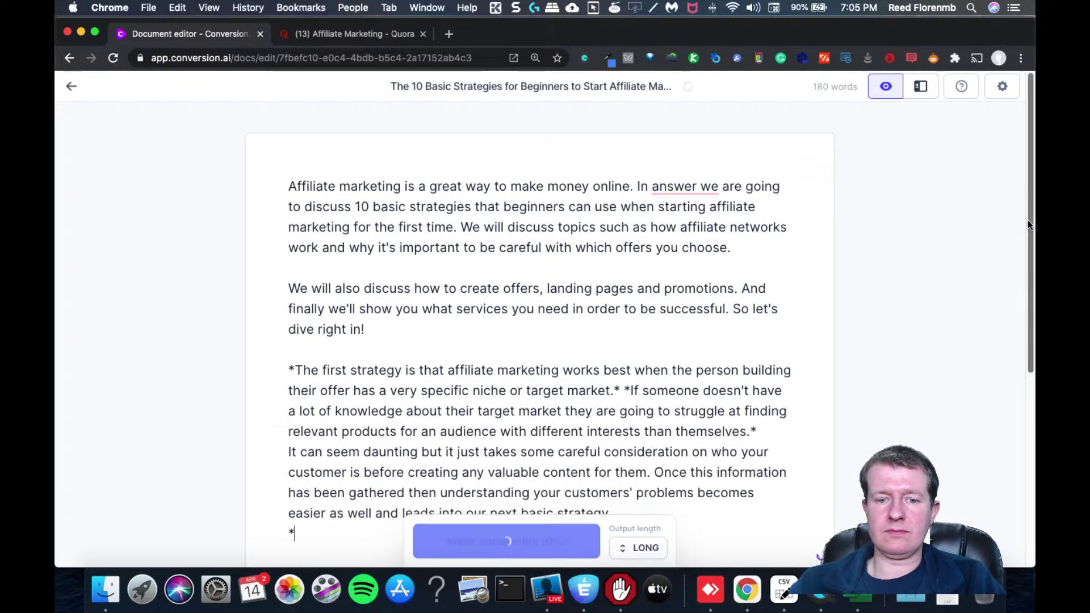
scroll(1023, 267, "down", 3)
left_click_drag(636, 369, 653, 338)
key("ctrl+c")
left_click(642, 375)
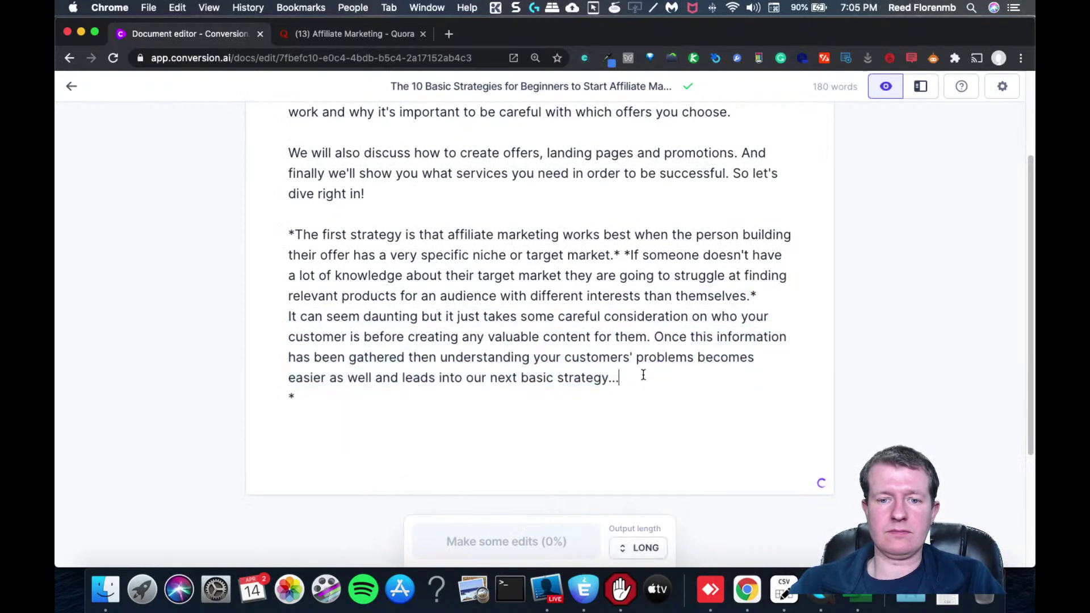
key("ctrl+v")
key("ctrl+z")
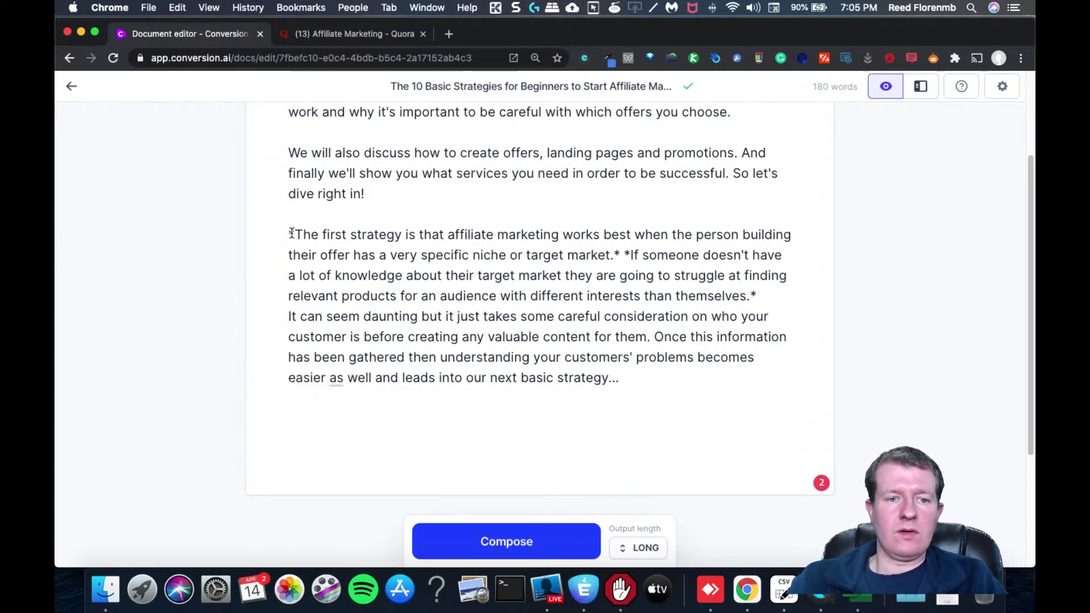
key("BackSpace")
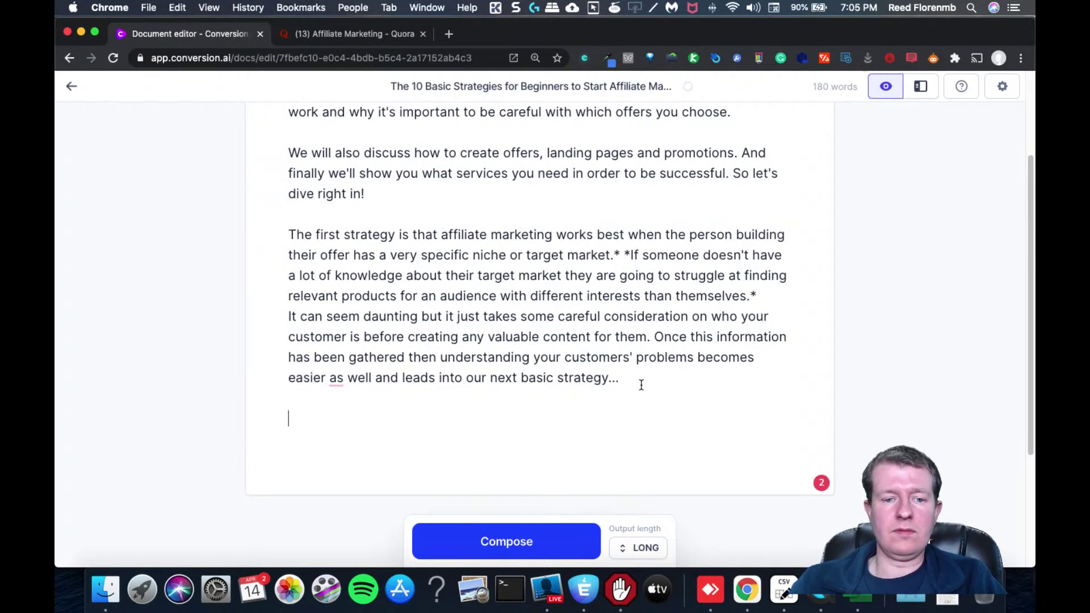
key("ctrl+v")
key("ctrl+z")
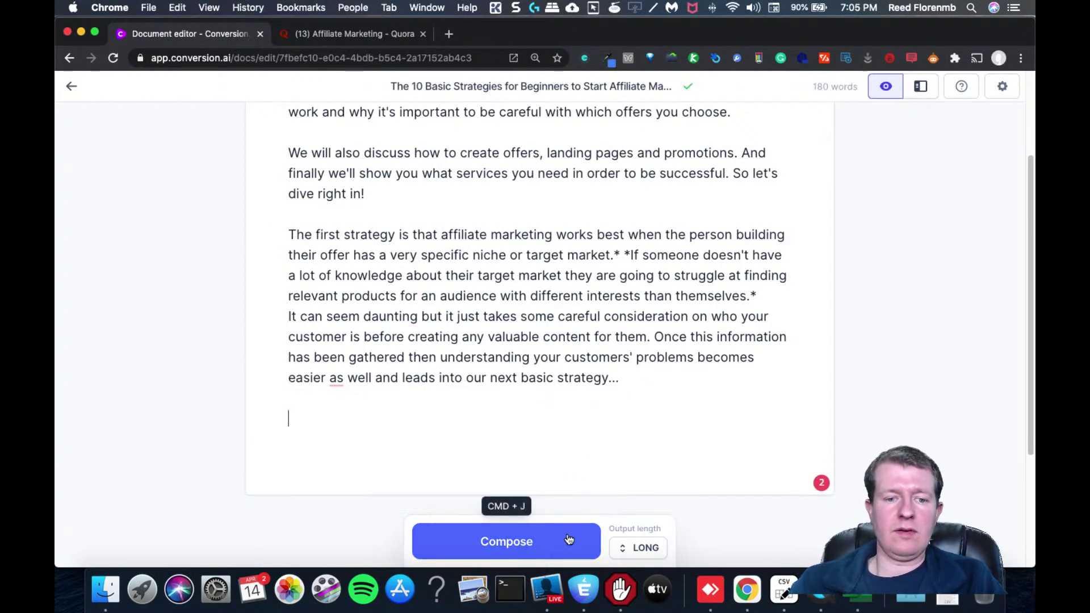
Generate the second-strategy paragraph and delete both '* * ***' divider lines
left_click(555, 546)
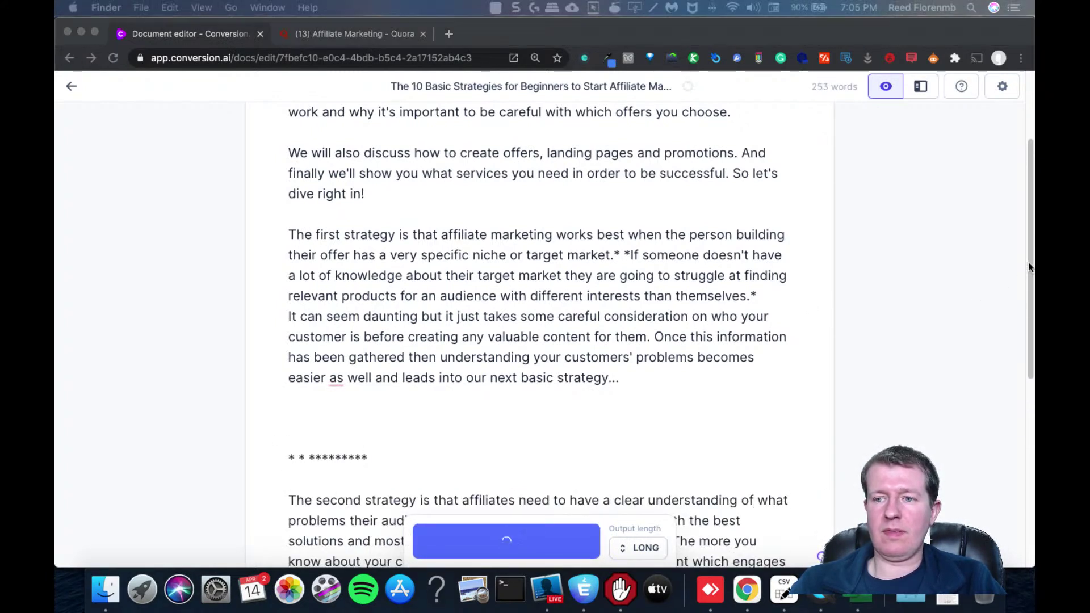
left_click_drag(1028, 257, 1024, 341)
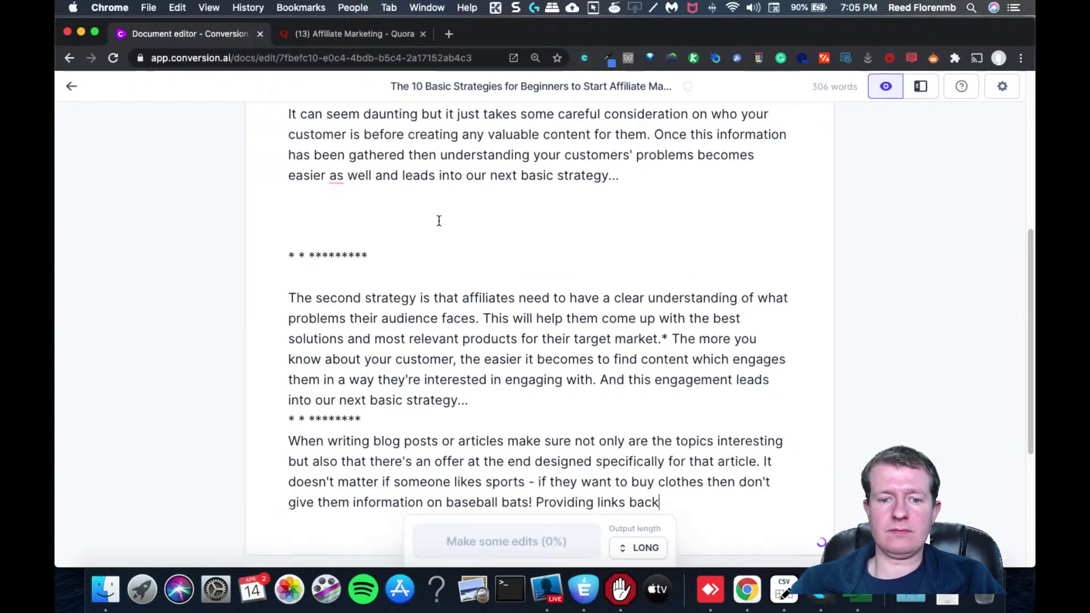
left_click_drag(391, 245, 273, 230)
key("BackSpace")
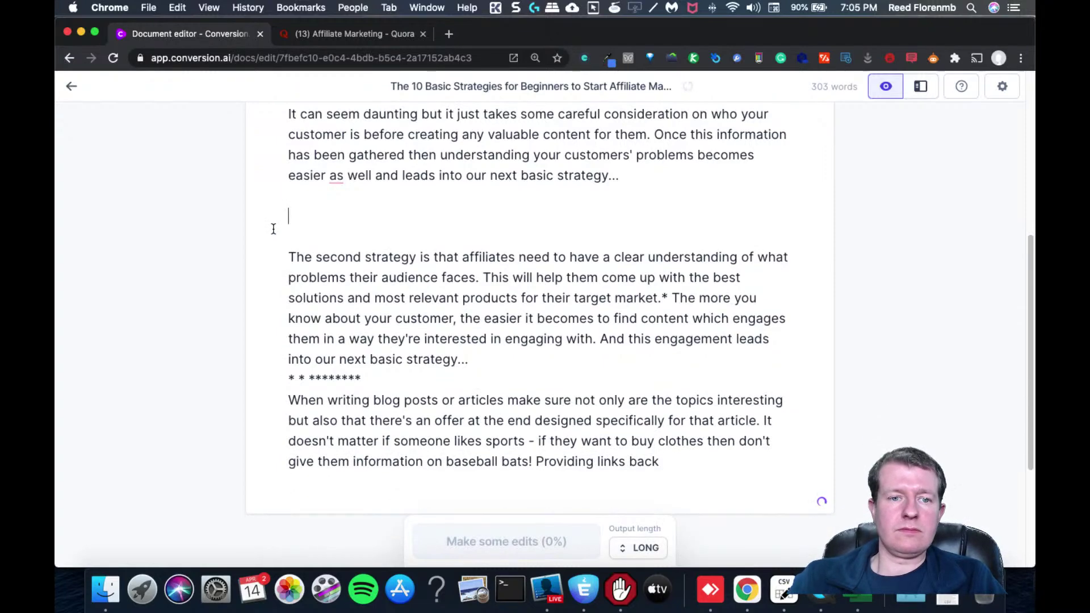
key("BackSpace")
left_click_drag(373, 331, 273, 335)
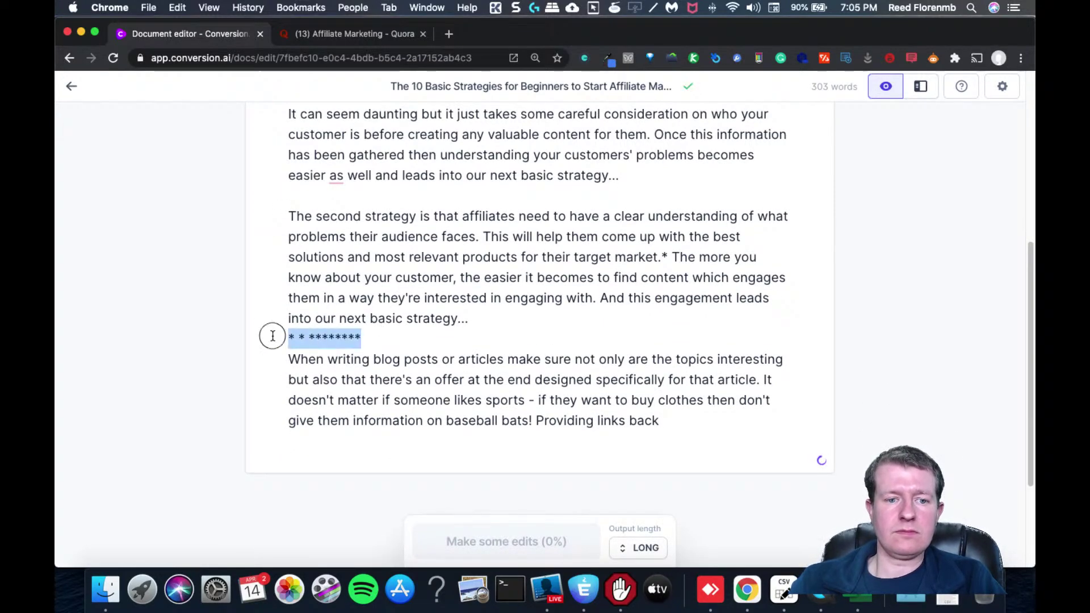
key("BackSpace")
Have Jarvis continue after 'Providing links back', adding the blog-offer paragraph and strategies summary
left_click_drag(667, 415, 536, 419)
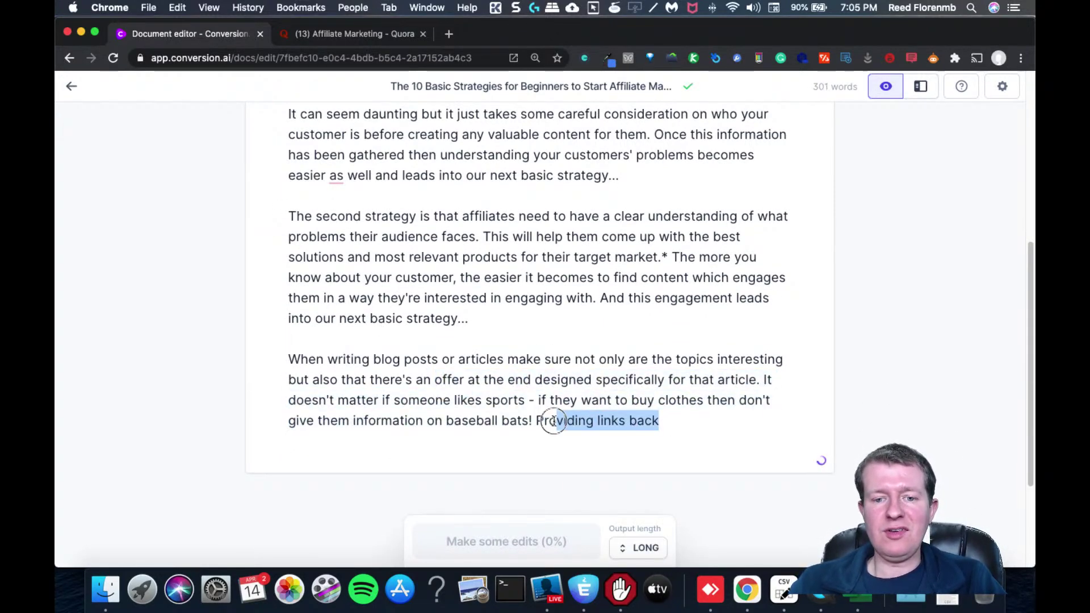
key("super+c")
left_click(670, 421)
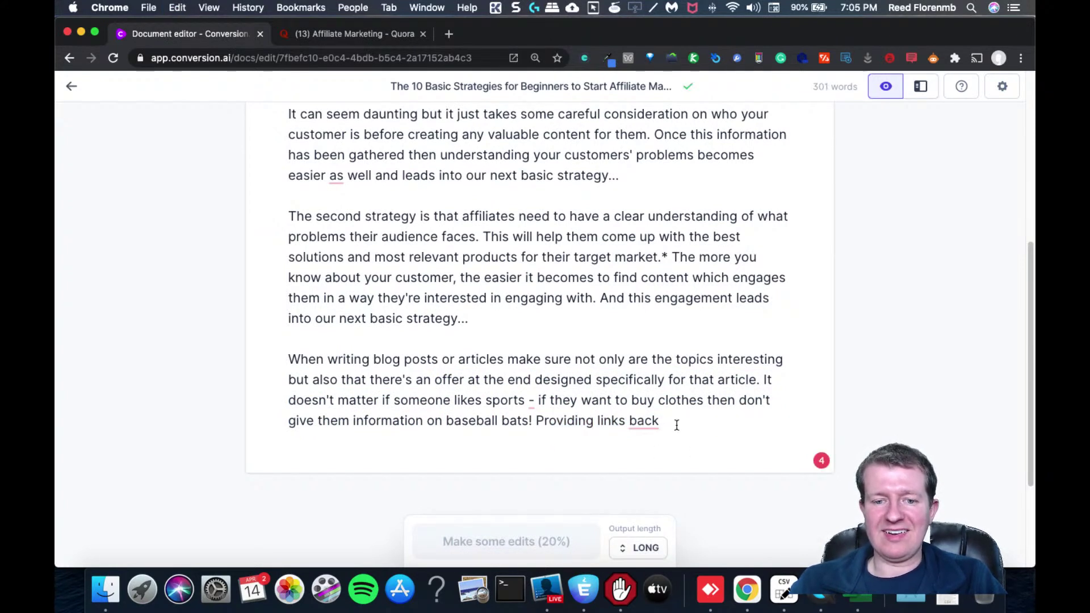
left_click_drag(677, 425, 538, 392)
left_click(688, 428)
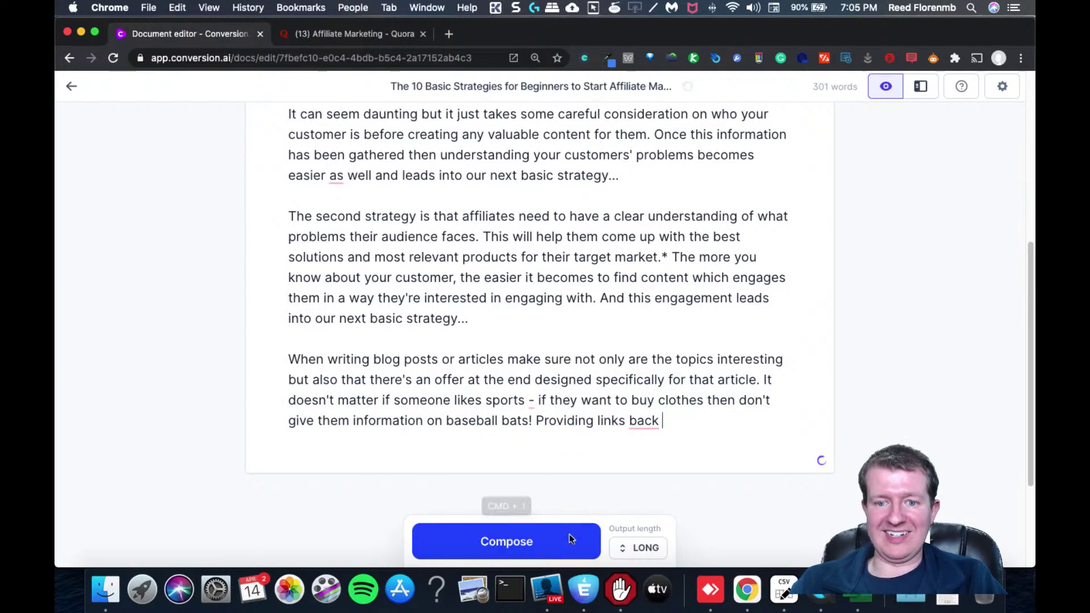
left_click(569, 538)
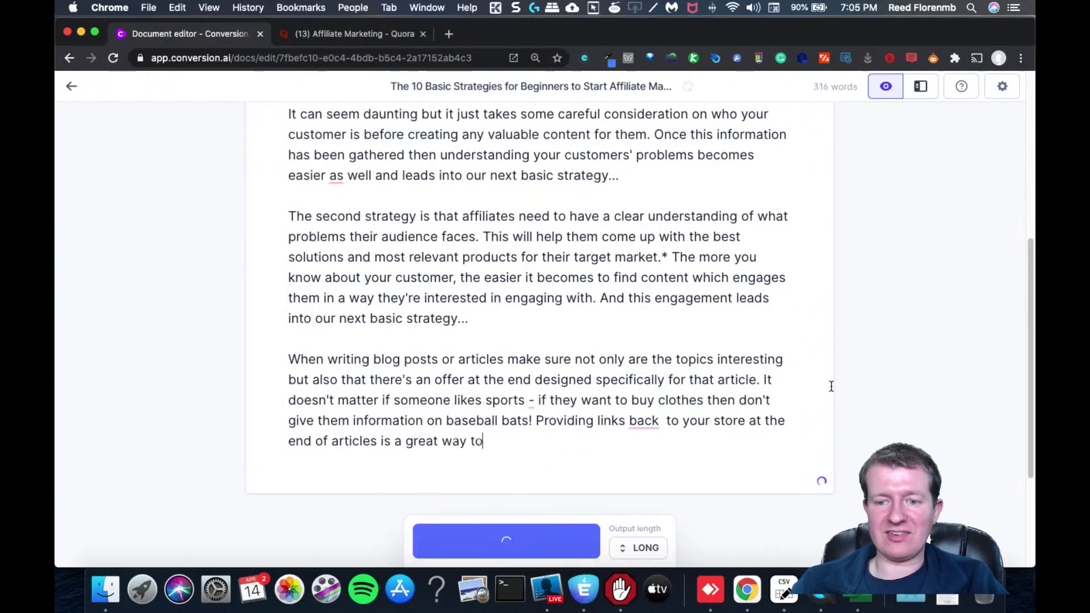
left_click_drag(1025, 280, 1012, 379)
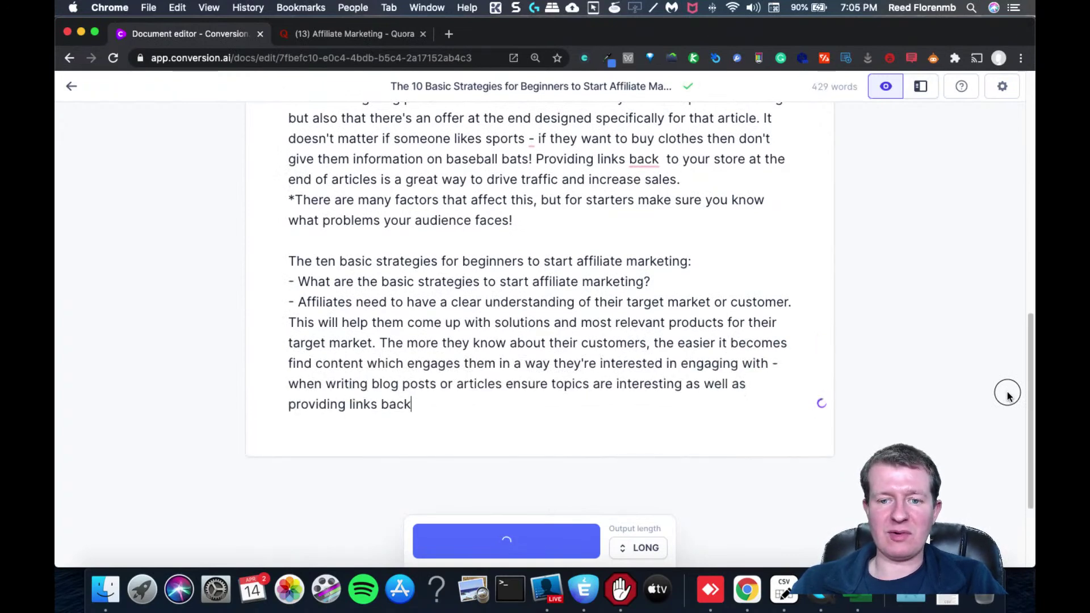
left_click(581, 303)
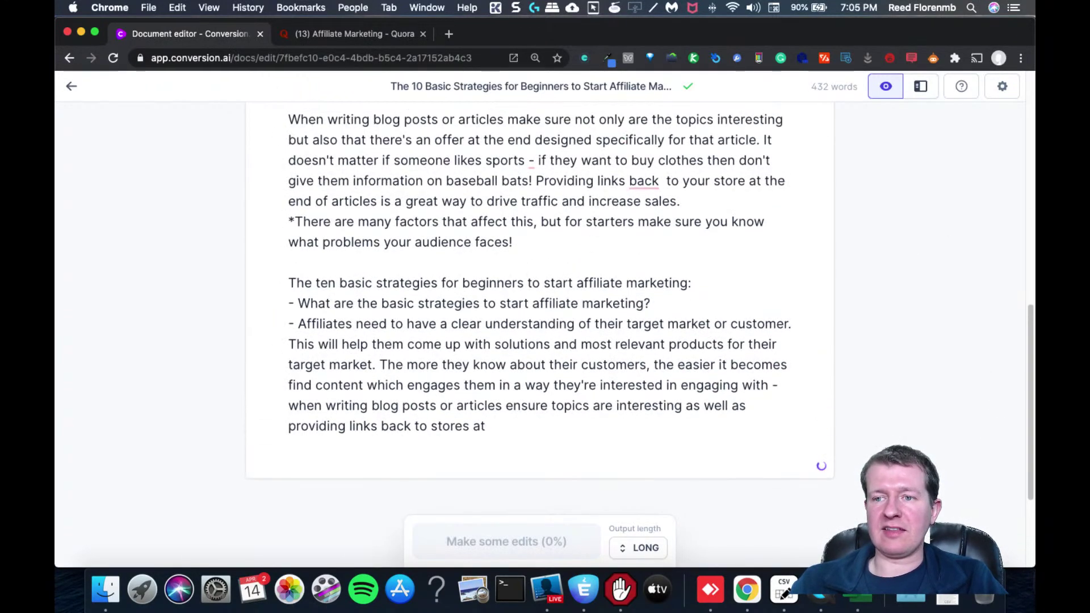
key("super+Tab")
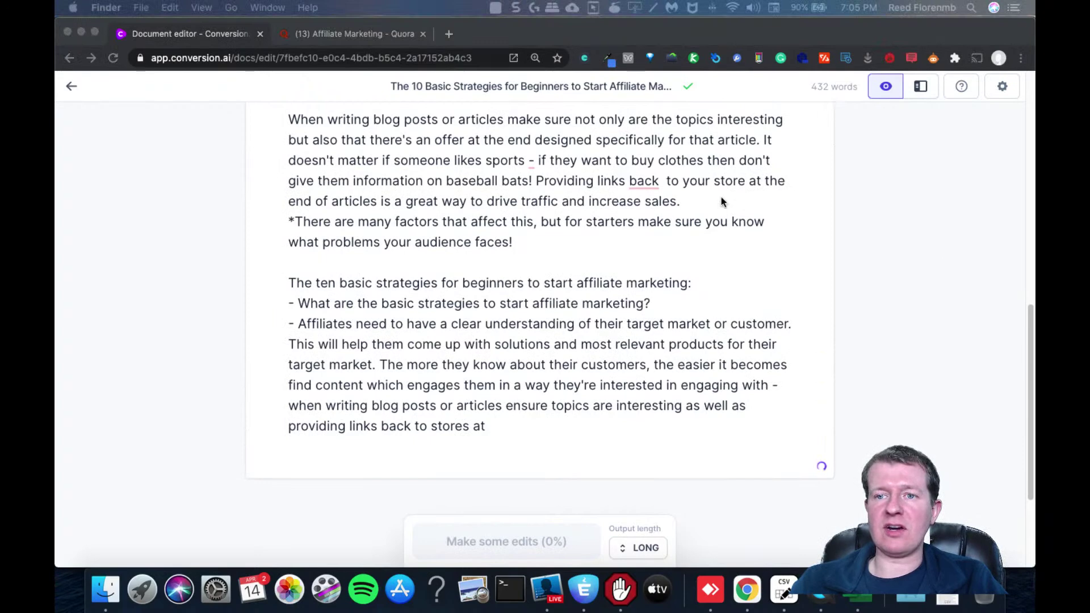
key("super+Tab")
Paste the full Jarvis article as an answer to the basic strategies question on Quora
key("super+a")
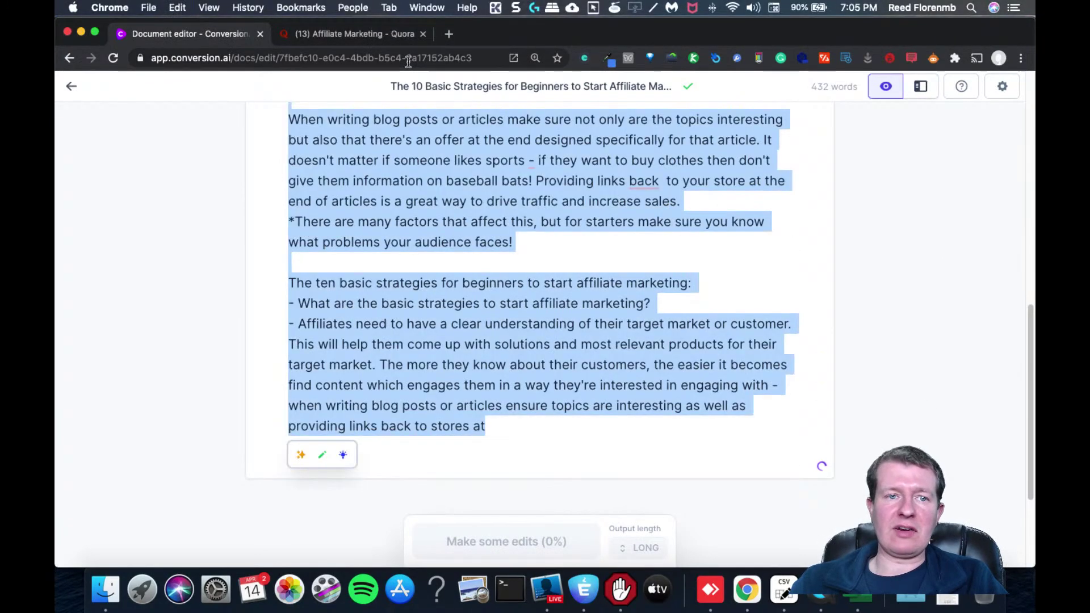
left_click(358, 29)
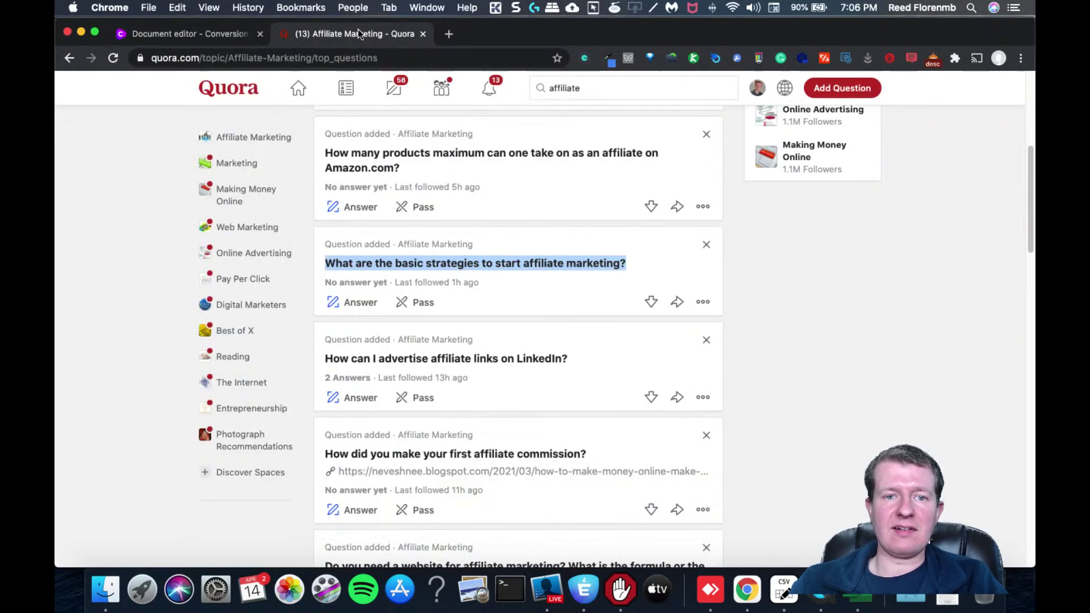
left_click(358, 306)
left_click(428, 428)
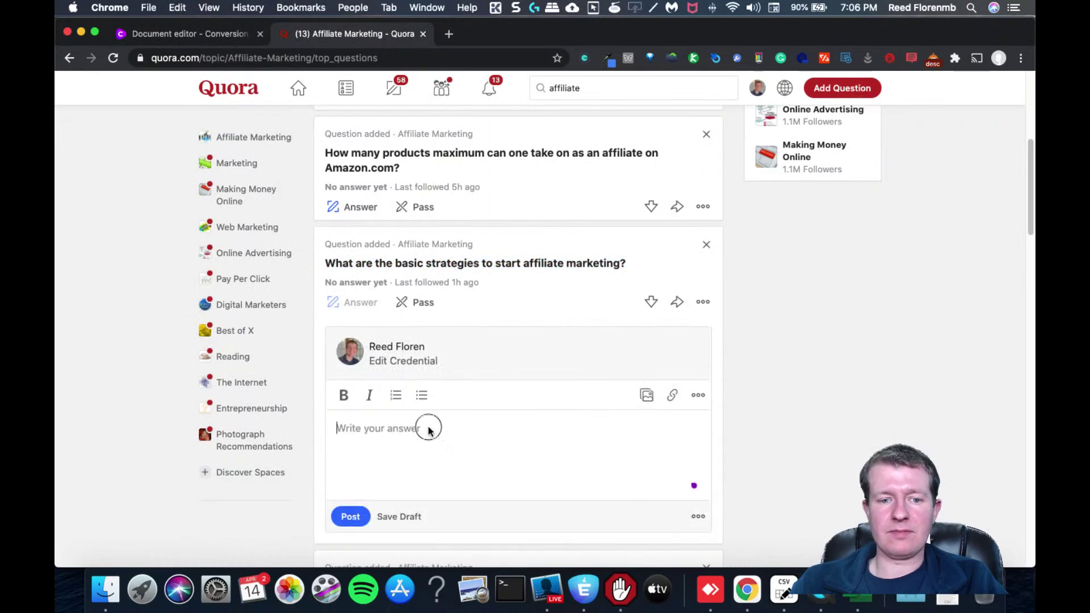
key("super+v")
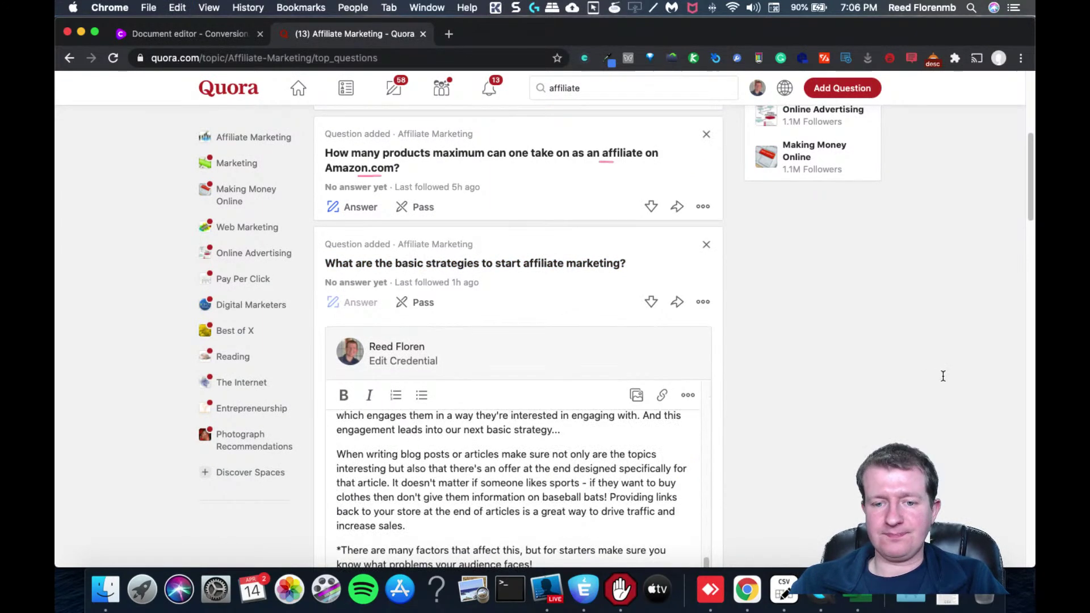
scroll(1029, 250, "down", 5)
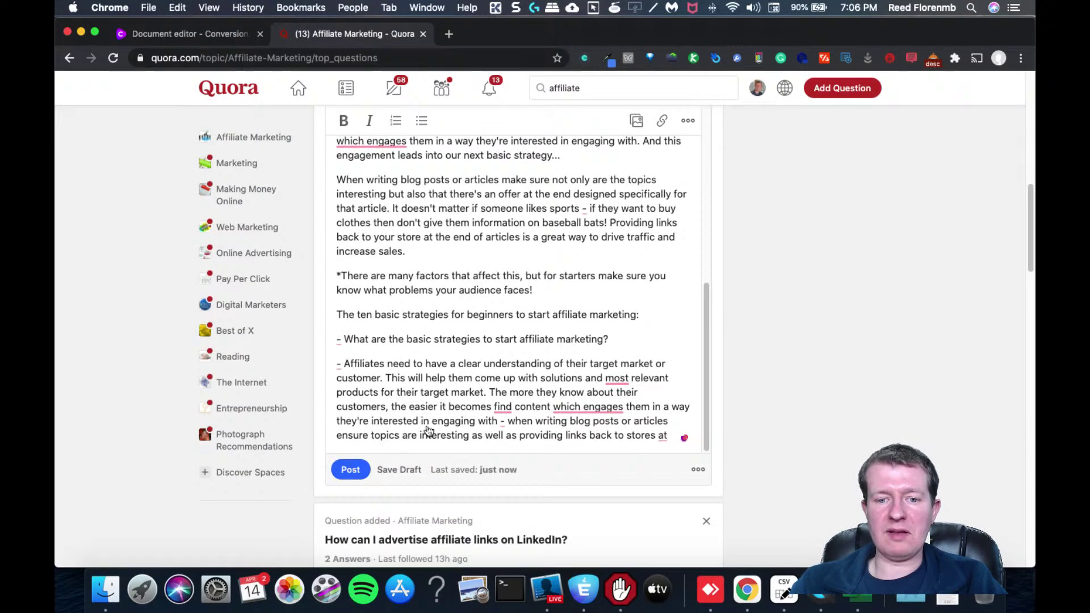
left_click_drag(708, 294, 697, 384)
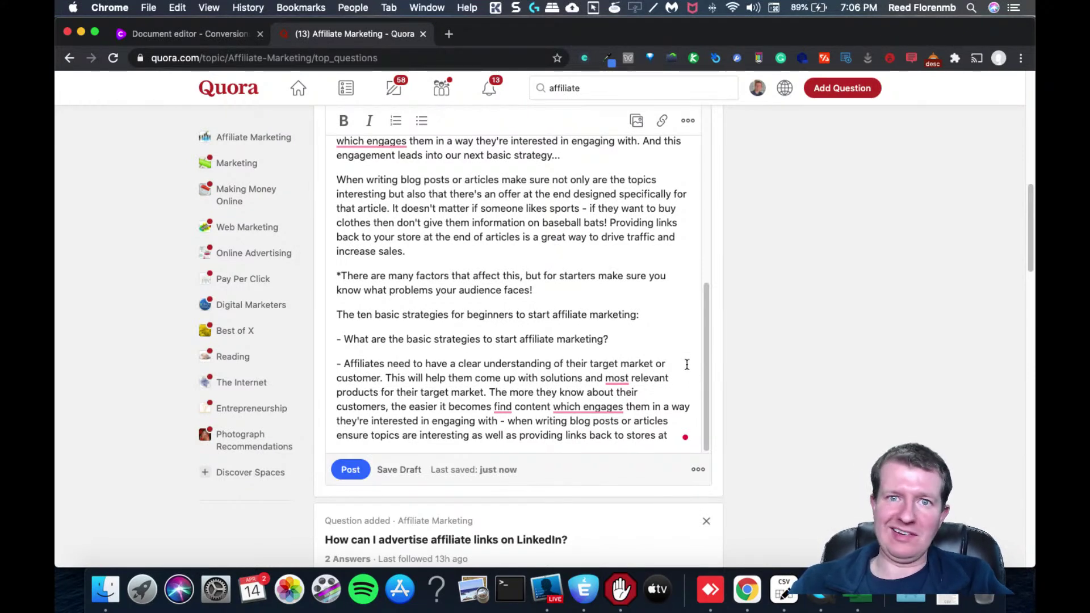
left_click_drag(707, 363, 715, 149)
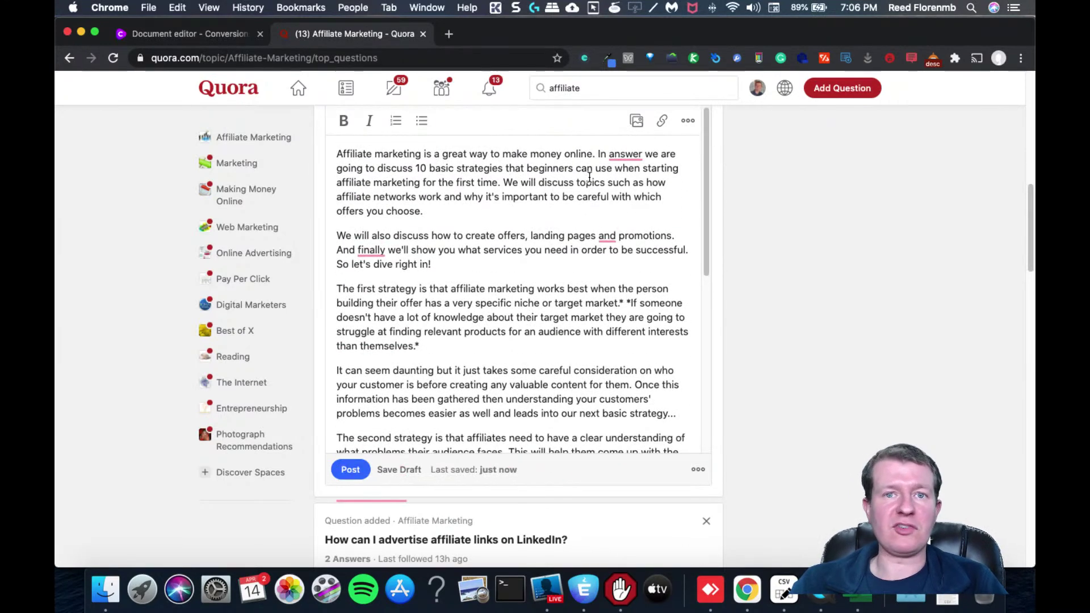